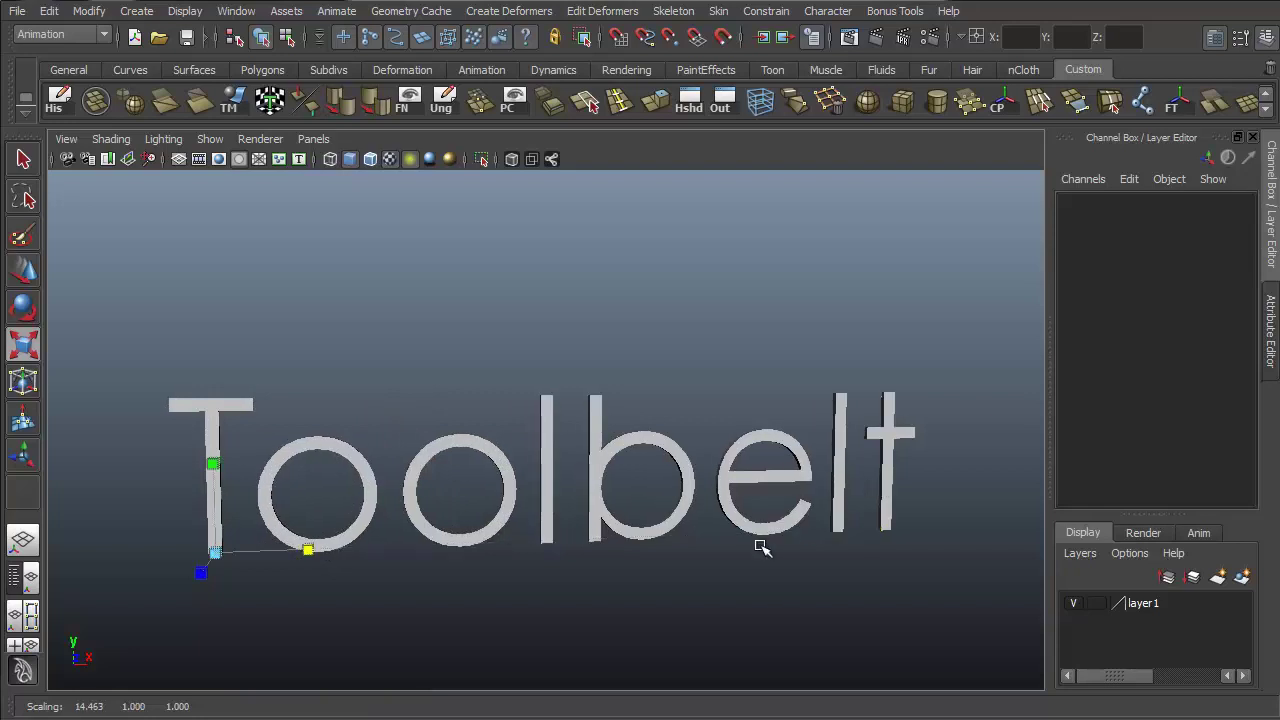
Orbit around the Maya Toolbelt title text, switching between the rotate, move and select tools
key(e)
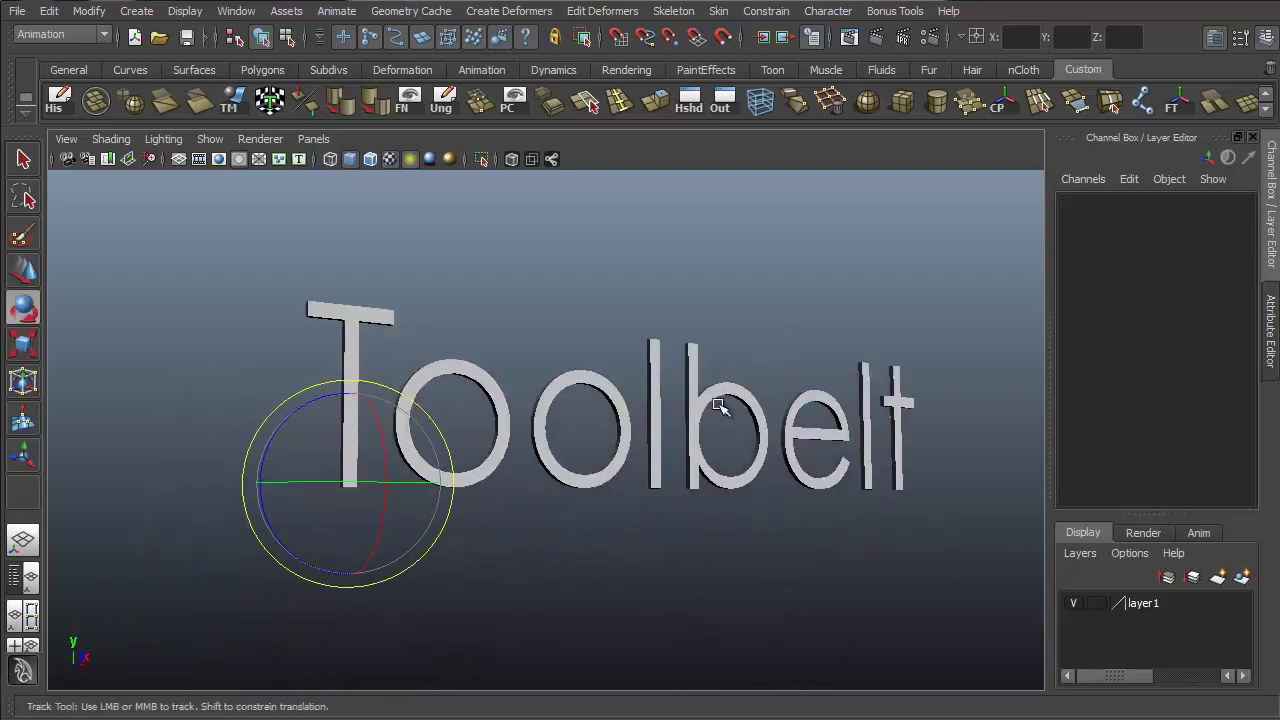
alt+drag(677, 457, 400, 557)
key(w)
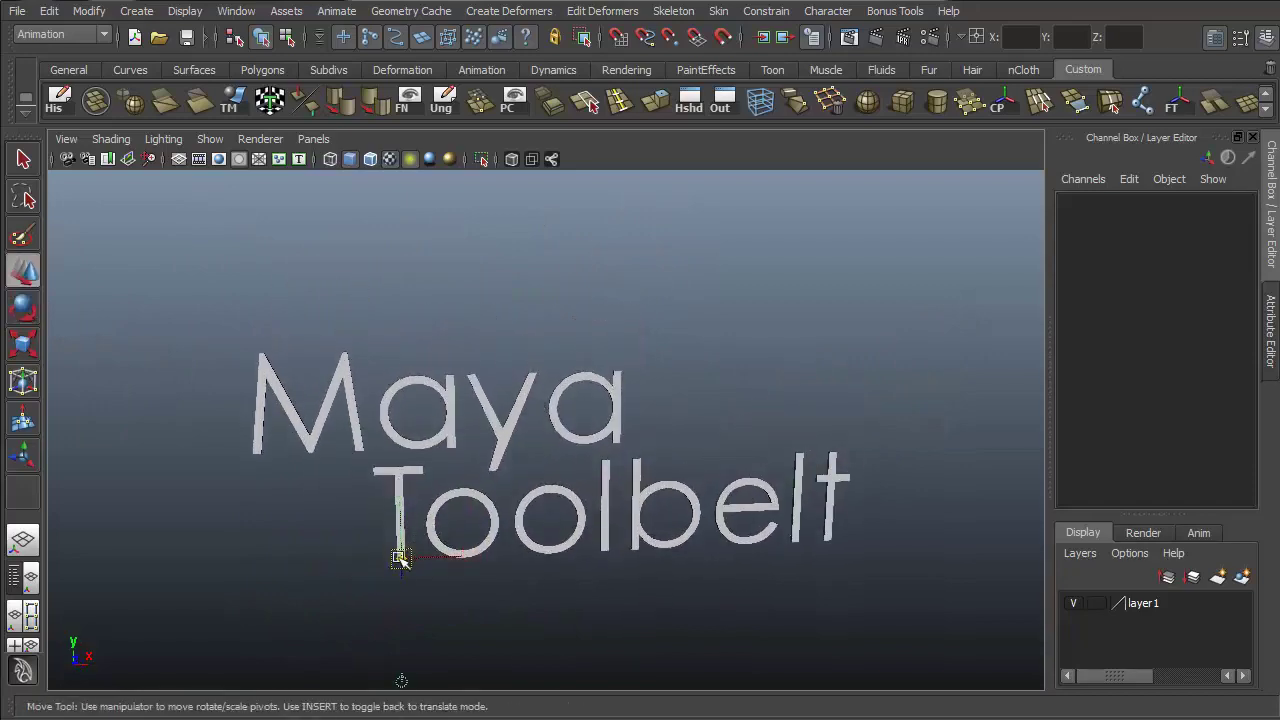
click(300, 378)
alt+drag(303, 307, 845, 378)
key(q)
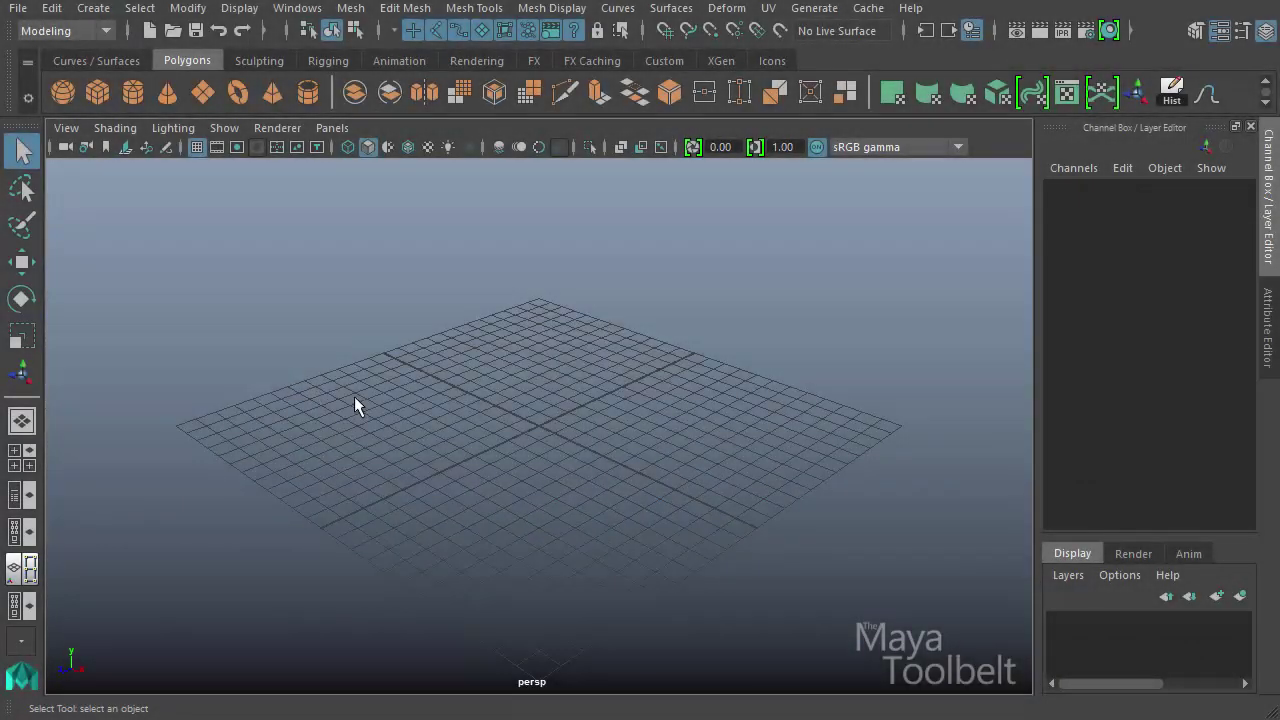
Switch the menu set from Modeling to FX and bring up the Fields/Solvers menu
click(106, 31)
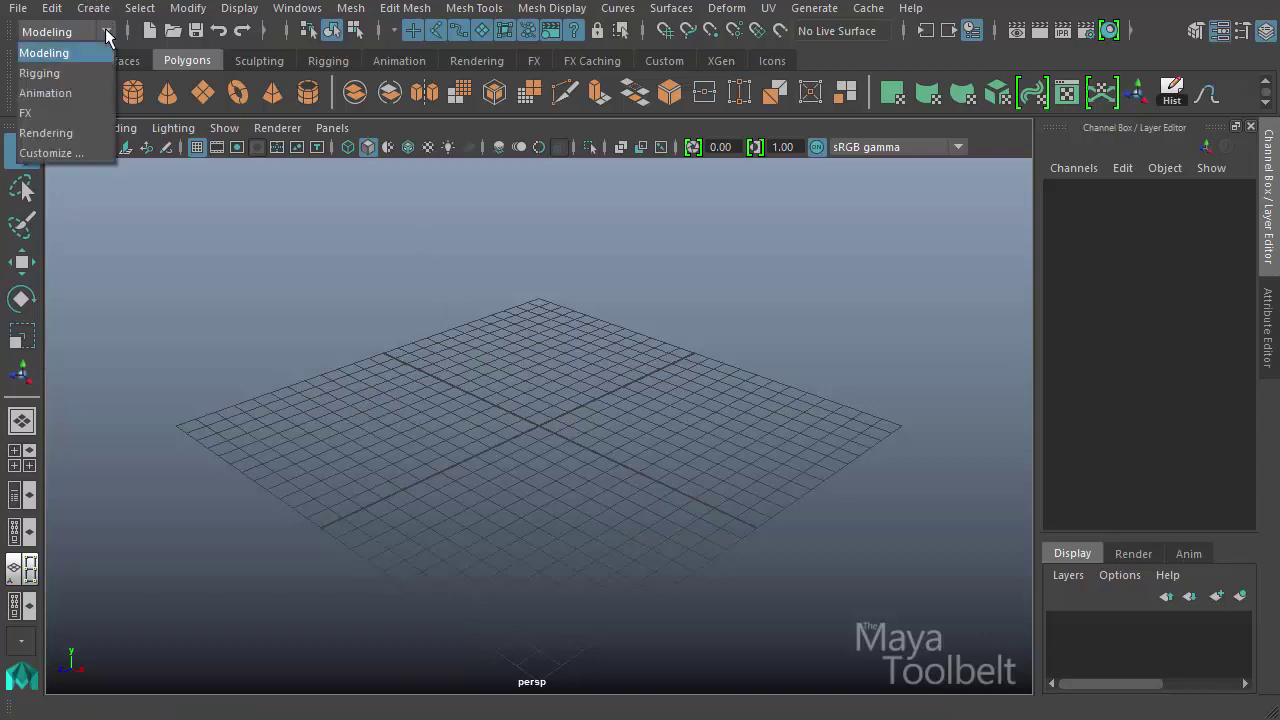
click(50, 111)
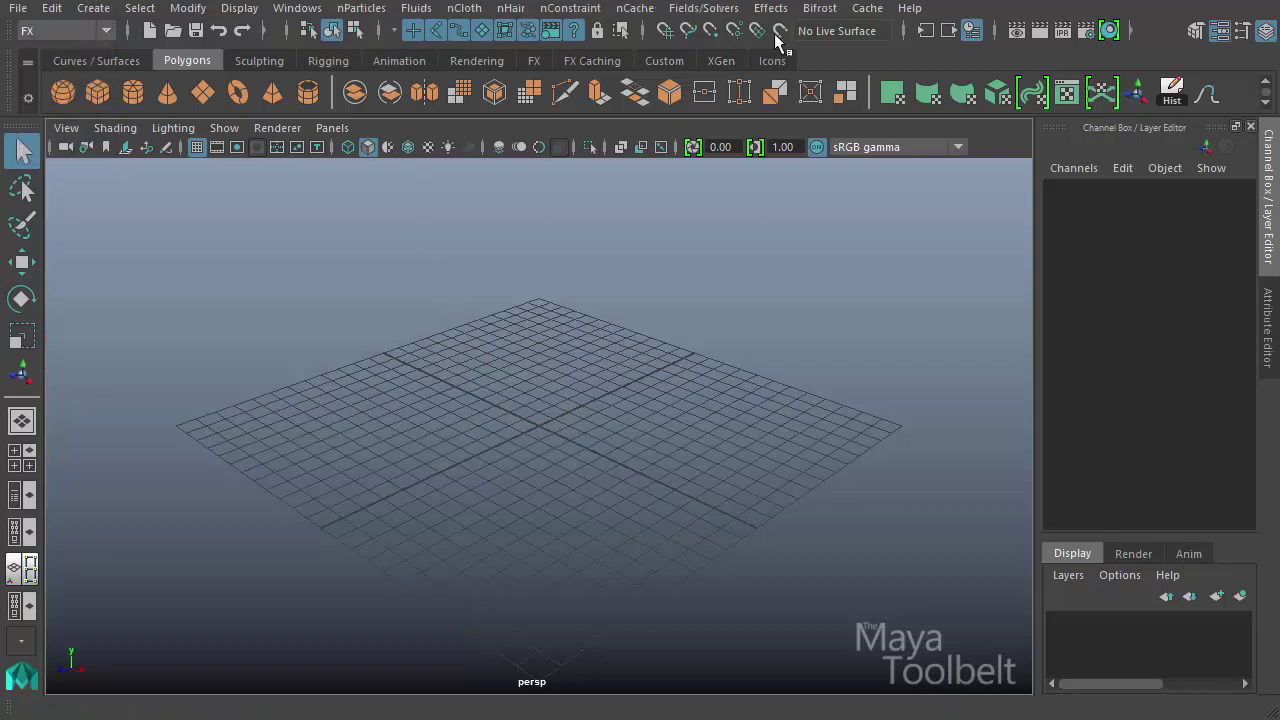
click(700, 9)
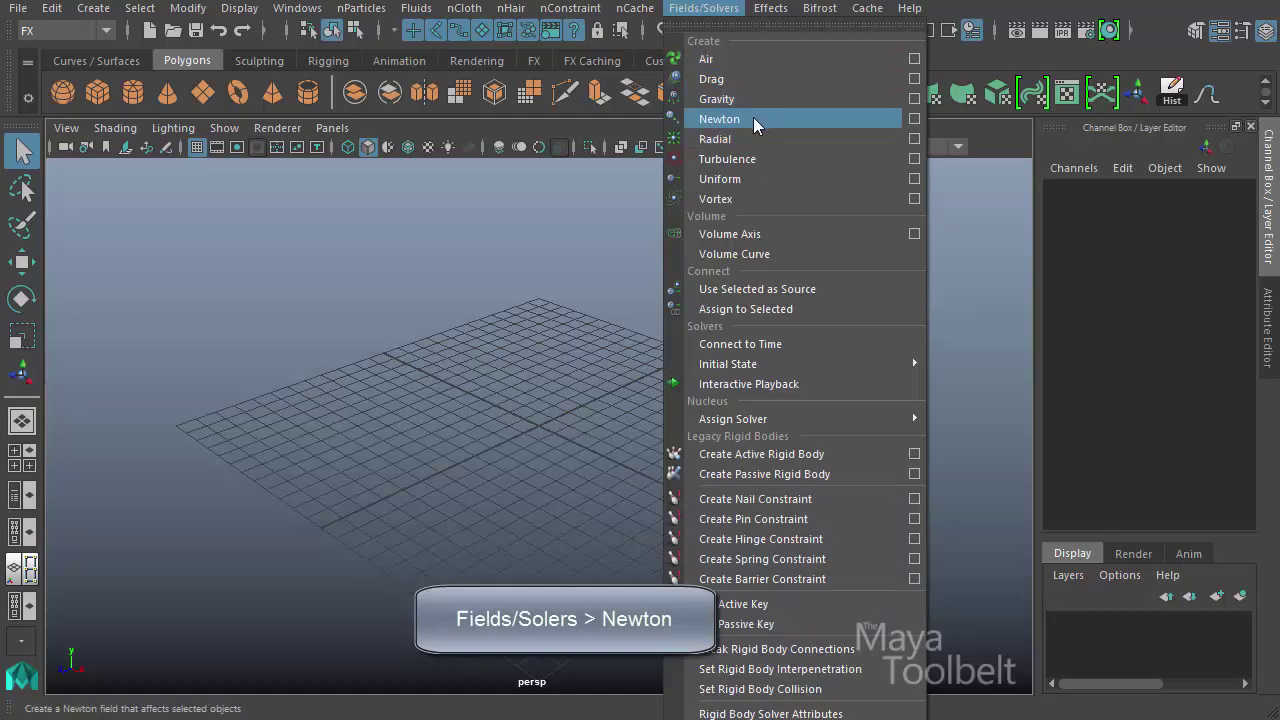
Review the Newton Options defaults (Magnitude 5, Attenuation 1, Min distance 0.2), then minimize the window
click(914, 119)
drag(623, 192, 279, 183)
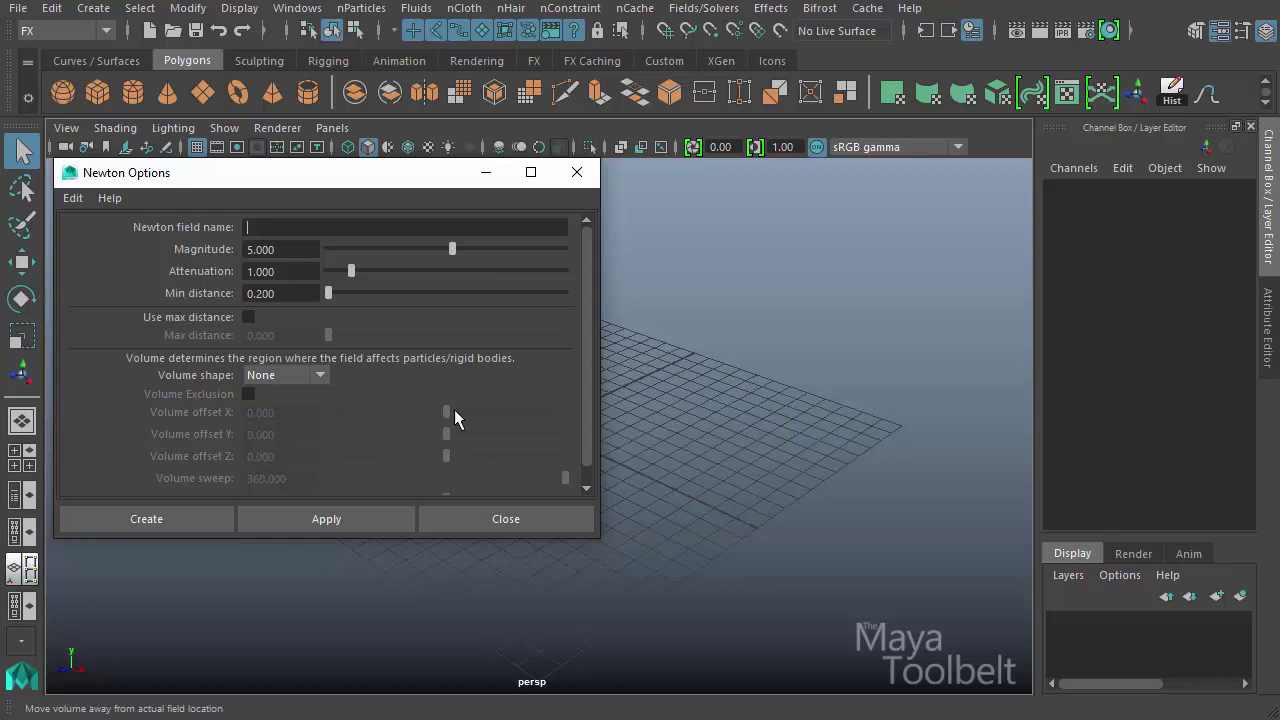
click(759, 432)
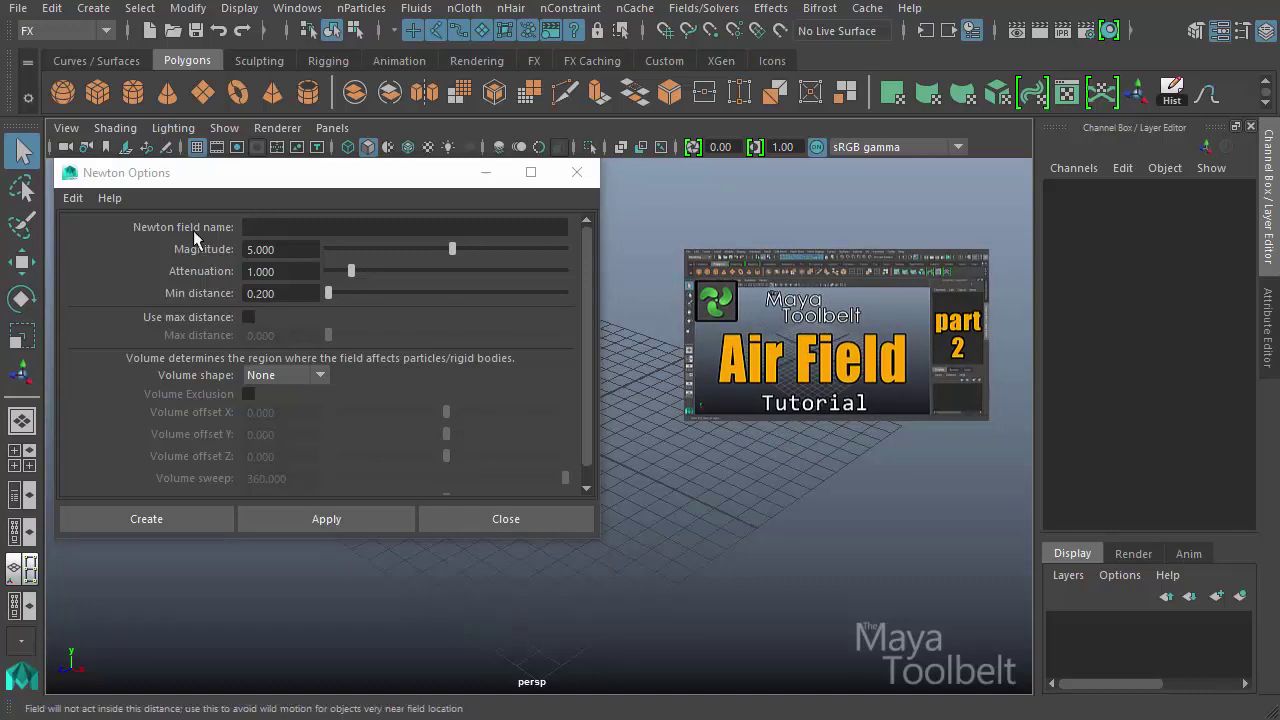
click(286, 226)
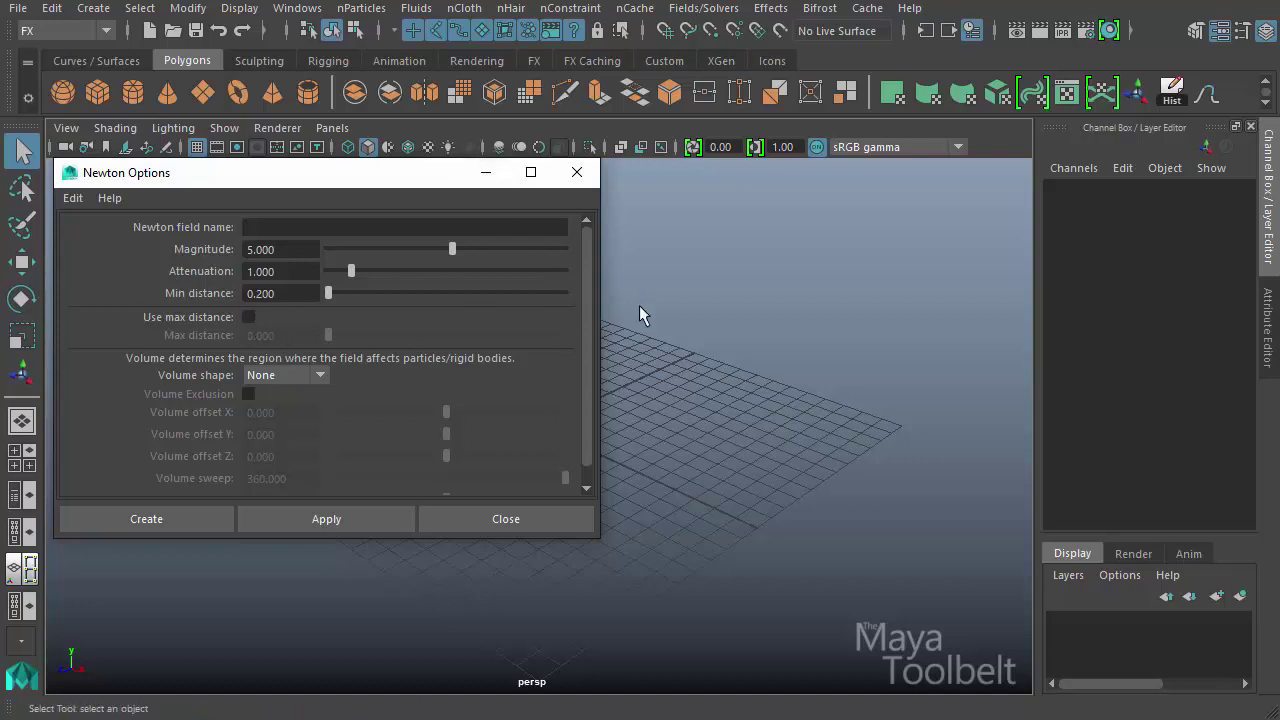
click(497, 183)
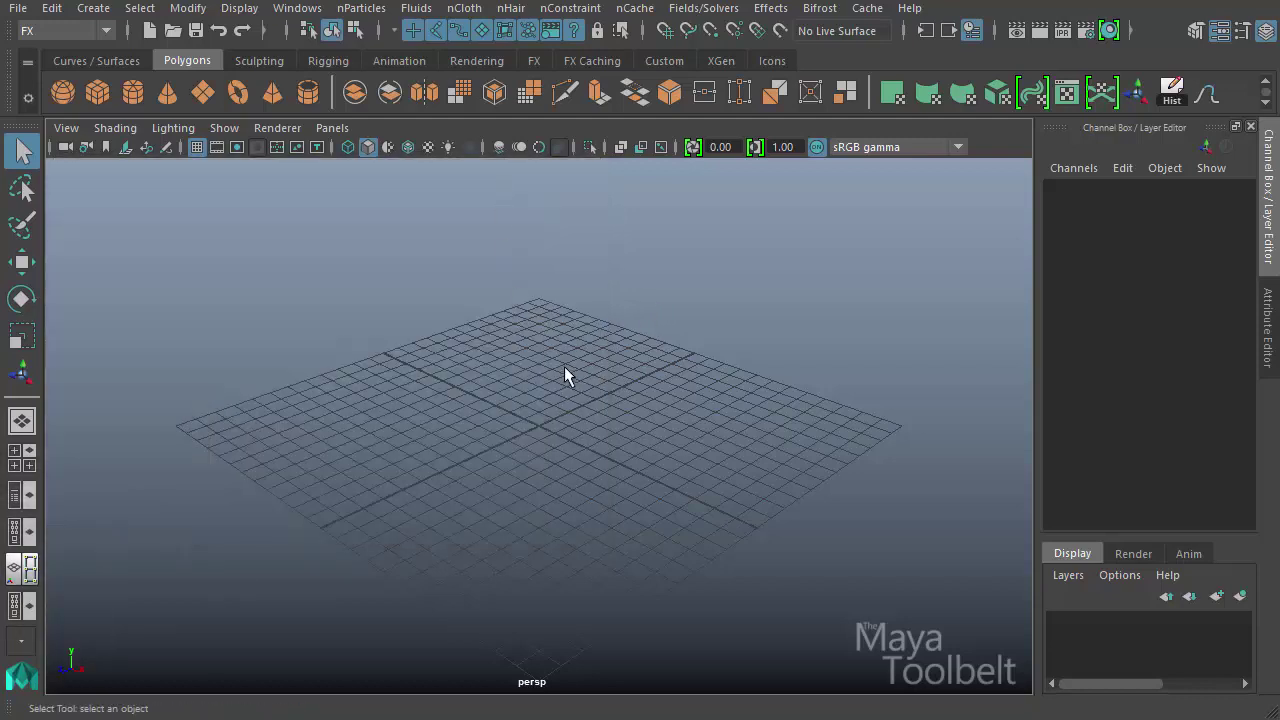
Create a 0.5-spaced nParticle grid, placed by clicking corners in the scene
click(361, 9)
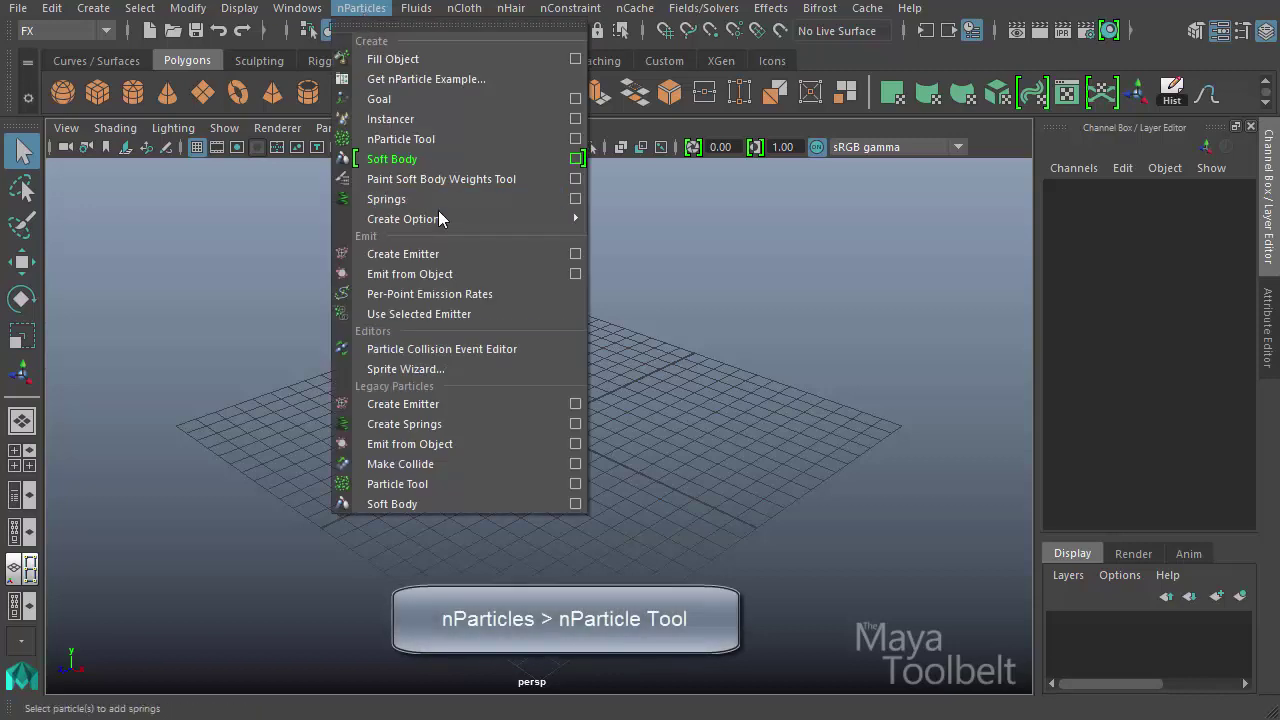
click(446, 144)
double_click(22, 373)
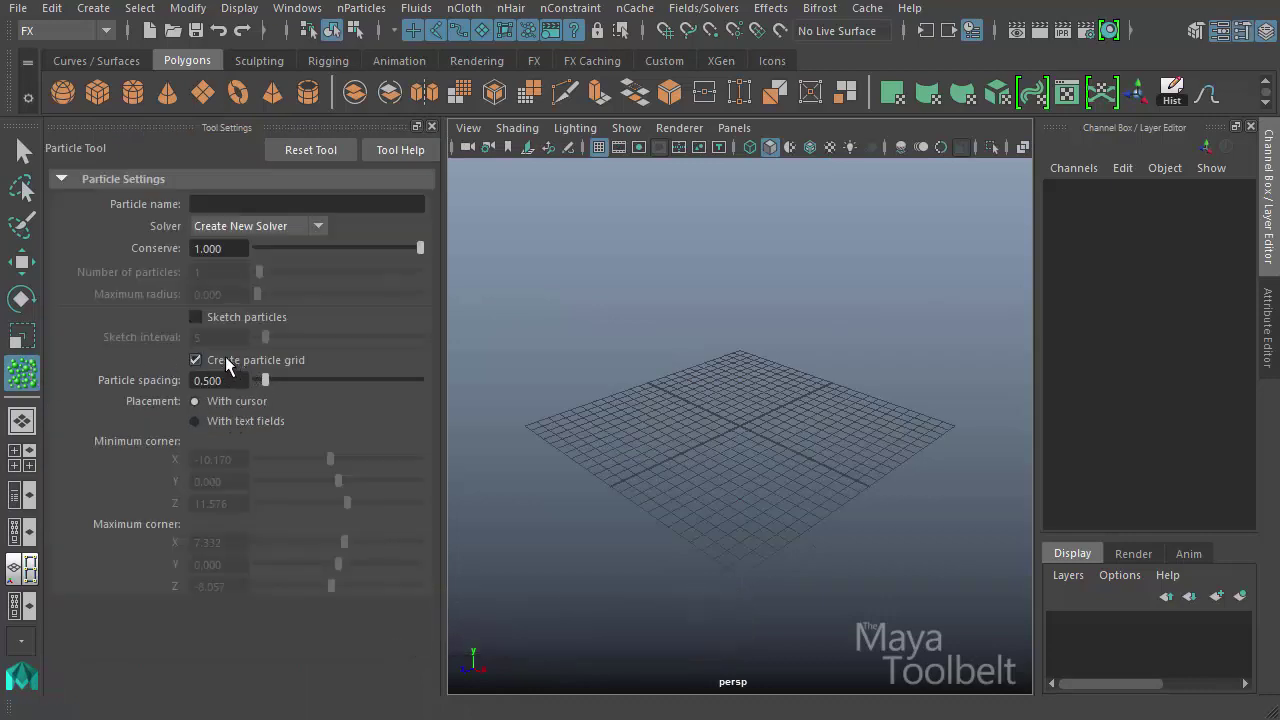
click(264, 422)
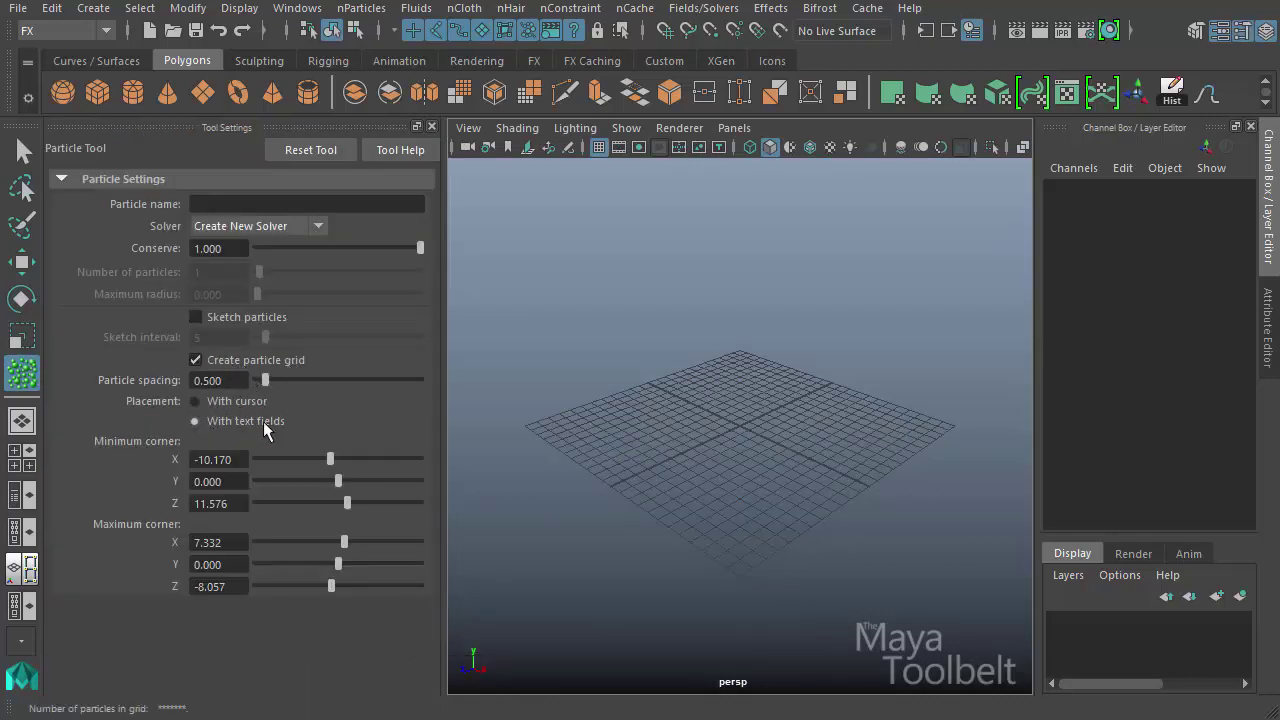
click(232, 402)
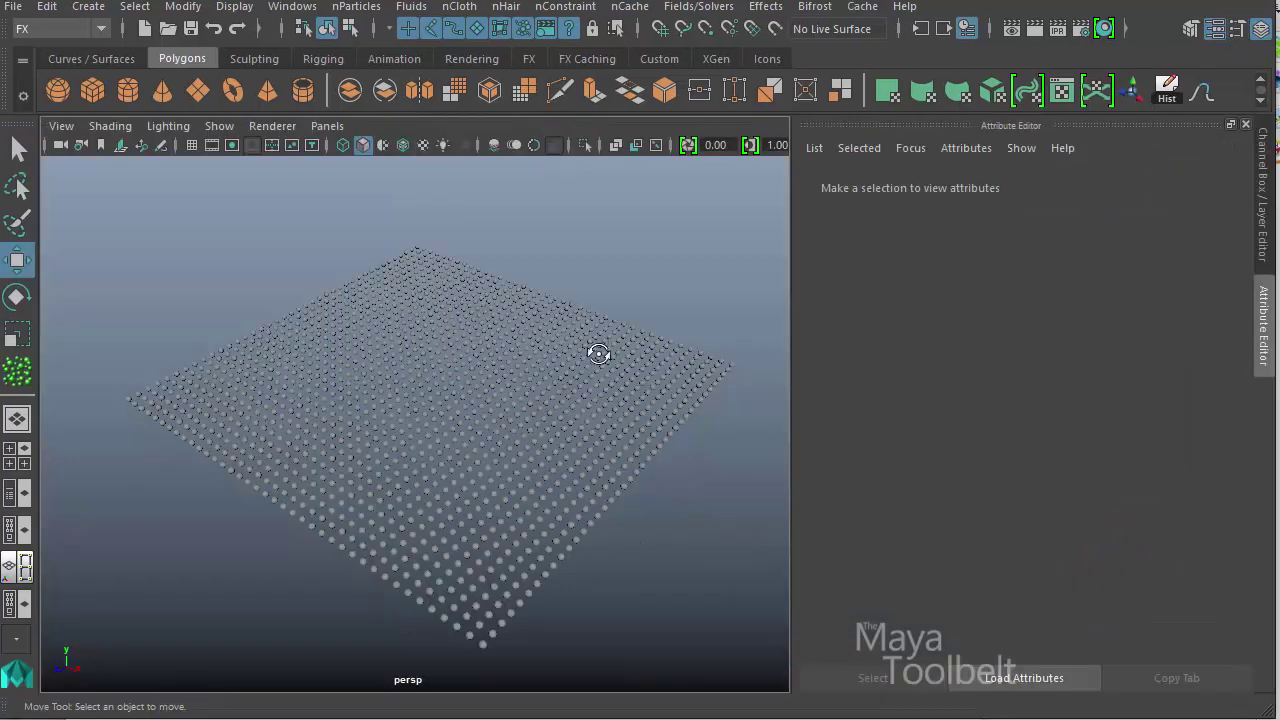
Make the viewport background black and select particle1 with its Channel Box showing
alt+drag(597, 351, 634, 374)
key(alt+b)
click(634, 374)
alt+drag(674, 454, 645, 465)
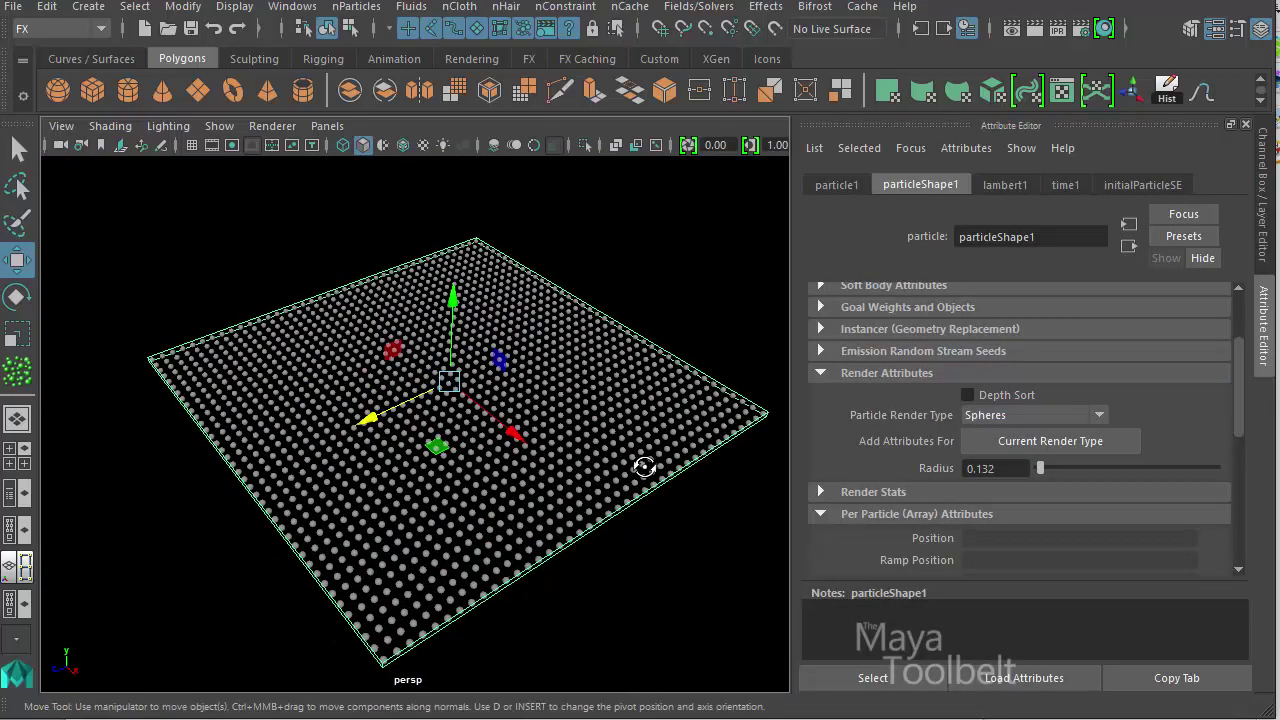
key(ctrl+a)
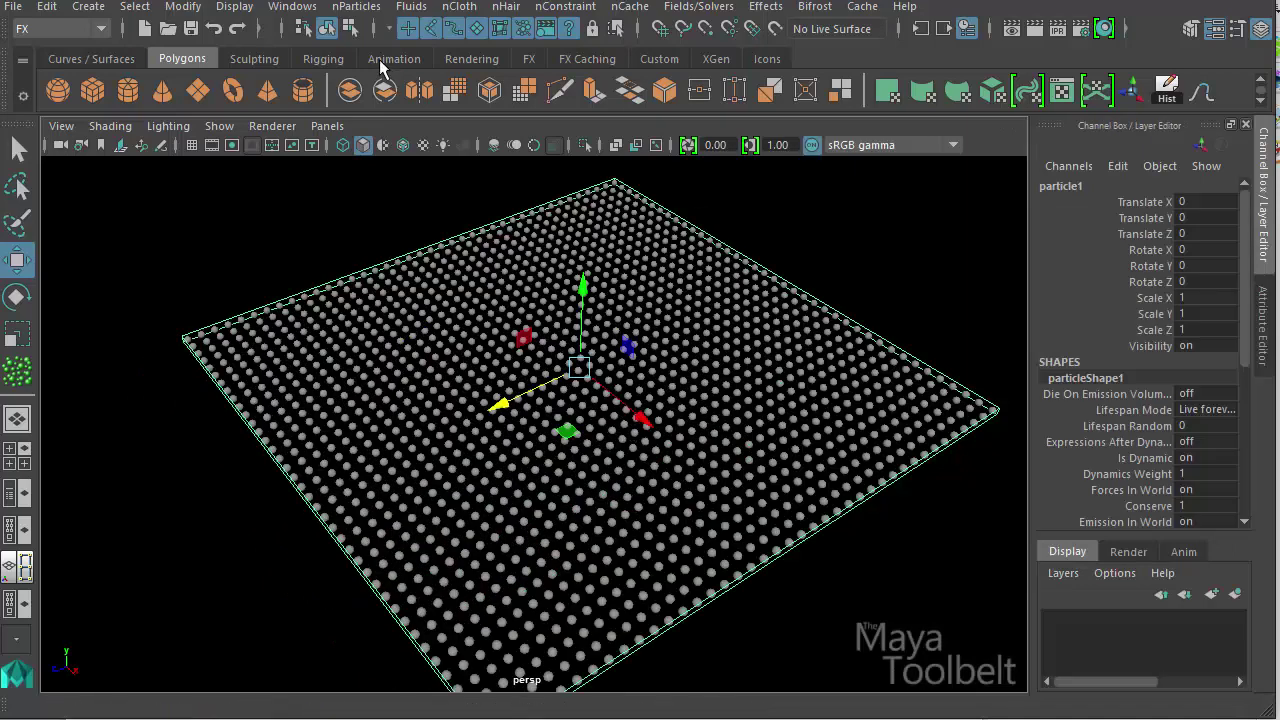
click(713, 7)
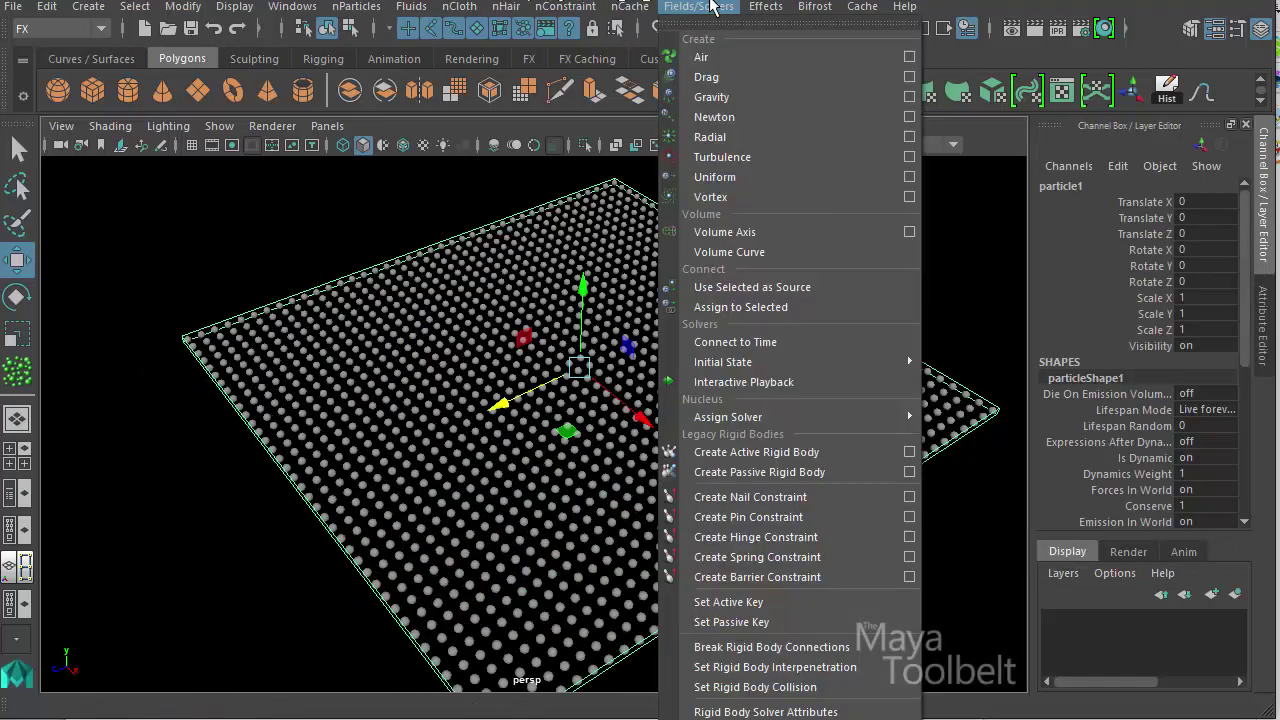
Reset the Newton options and create newtonField1 with default Magnitude 5 and Attenuation 1
click(909, 117)
click(73, 198)
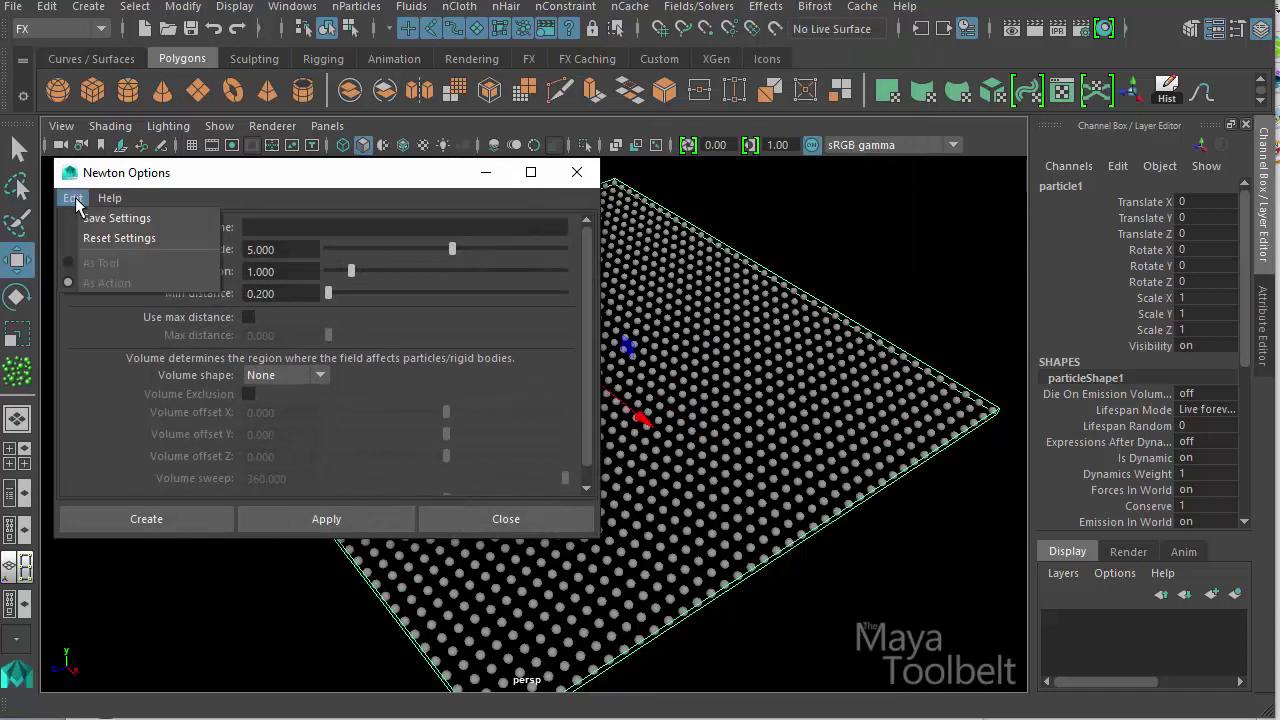
click(115, 238)
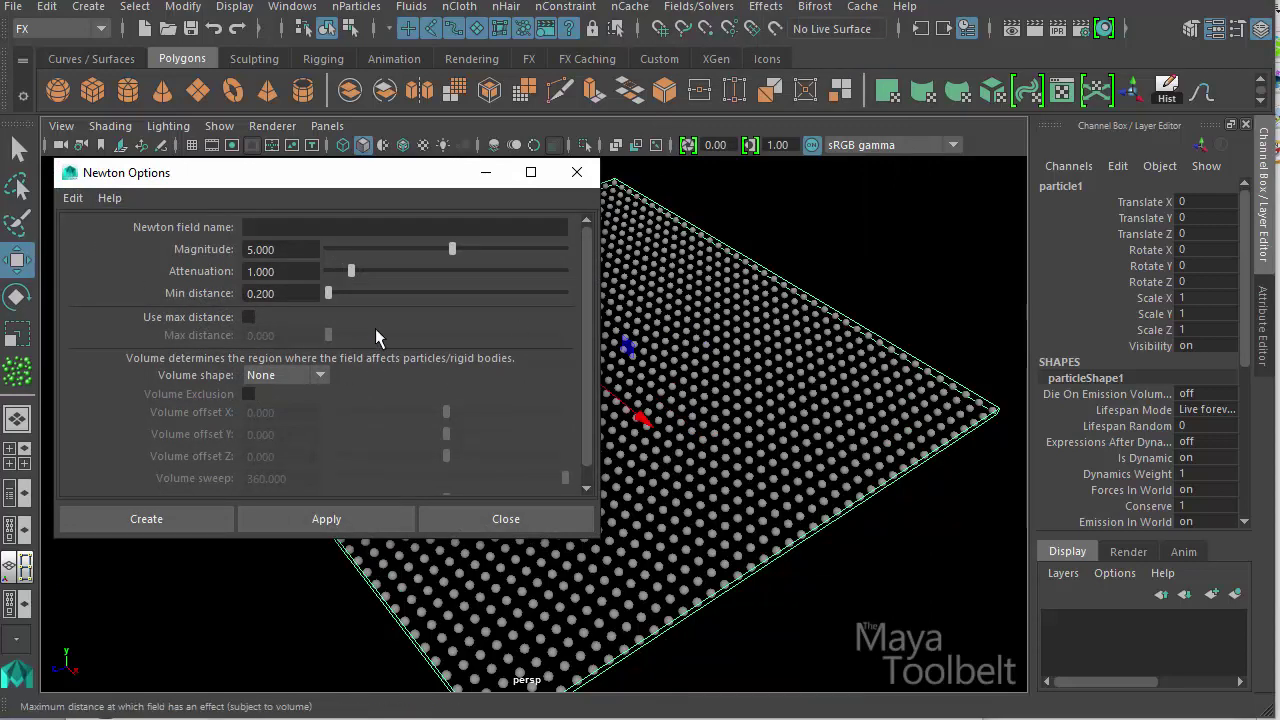
click(174, 519)
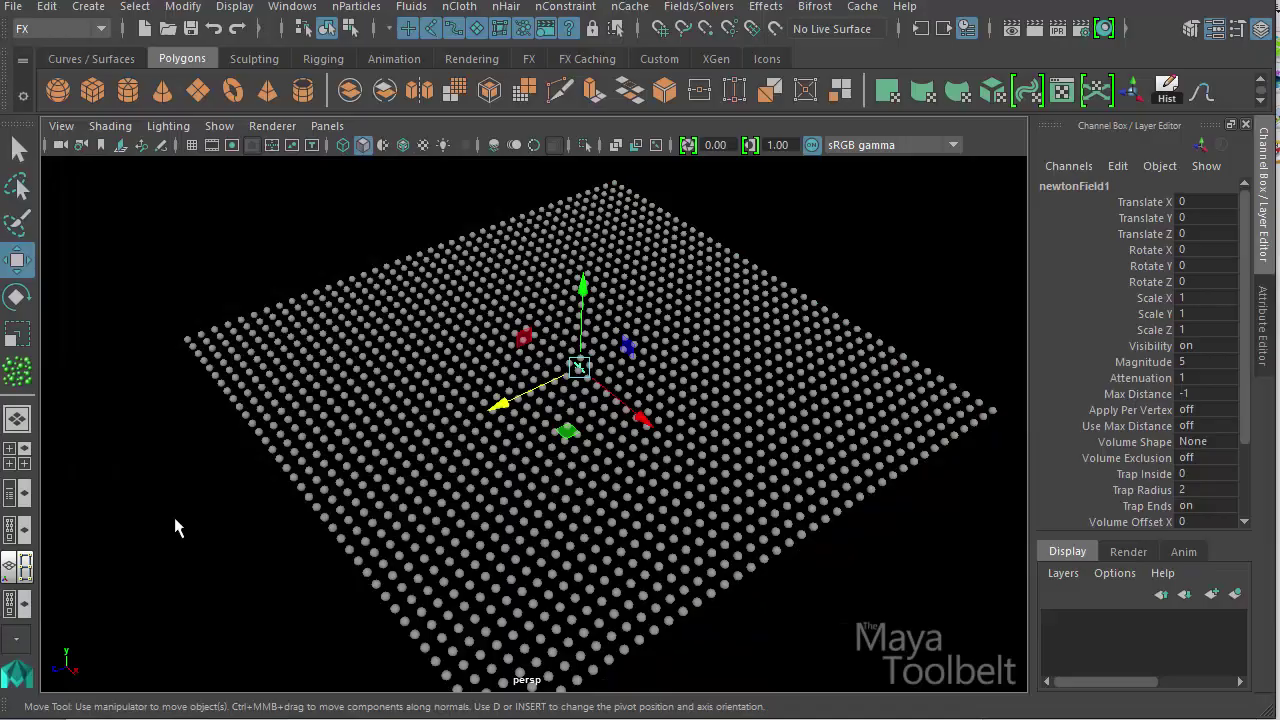
Try raising newtonField1 above the grid, undo it, and pull the view back over the whole grid
alt+drag(174, 527, 174, 482)
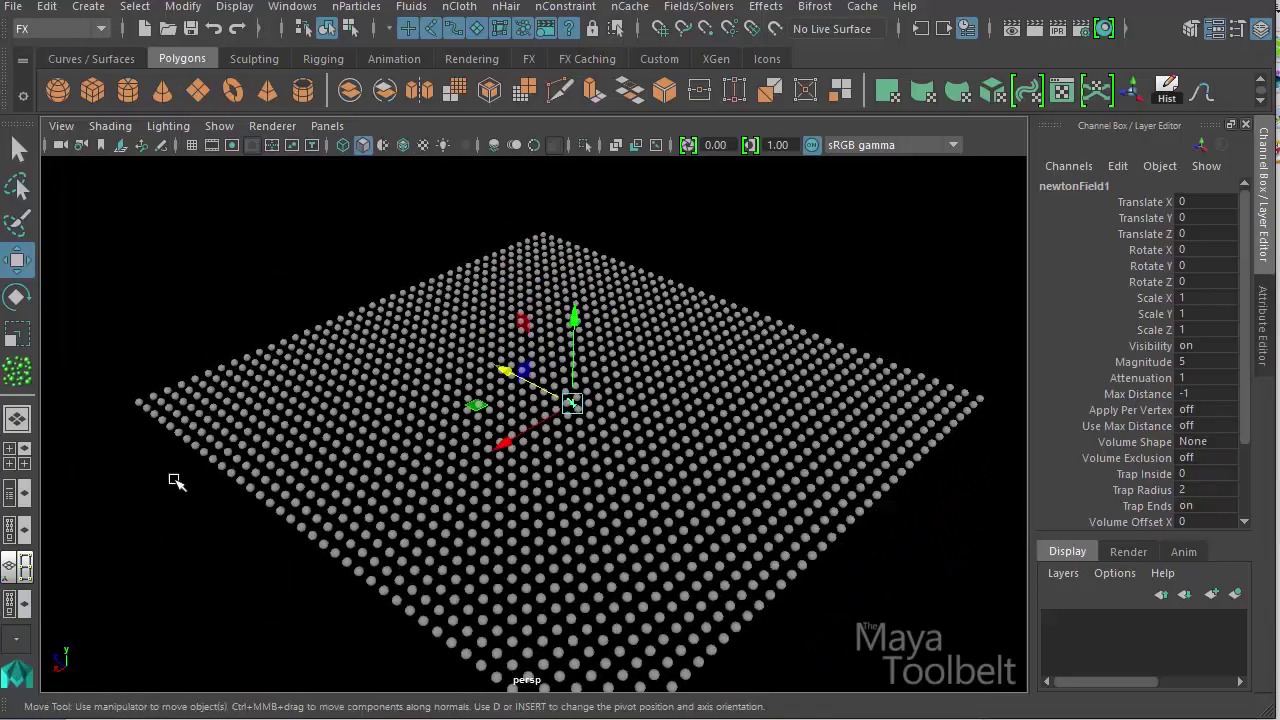
scroll(366, 503, up, 10)
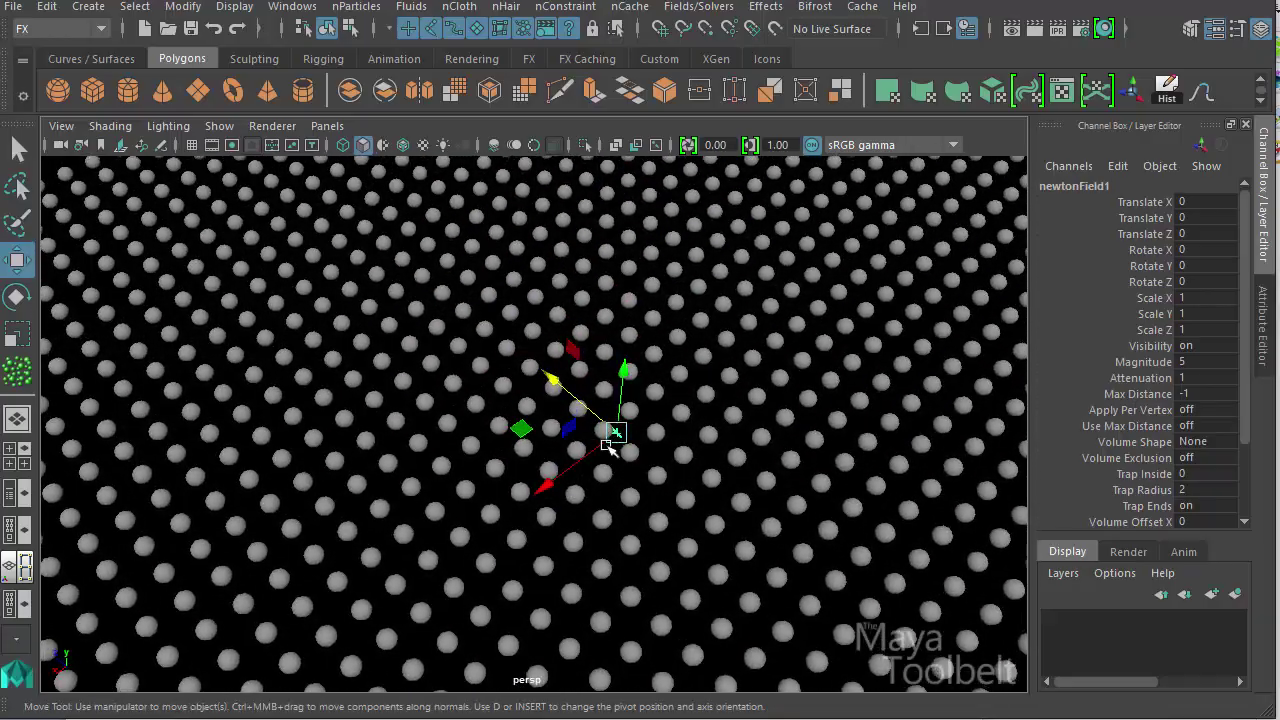
alt+drag(610, 447, 626, 167)
mouse_move(706, 291)
alt+mouse_down()
mouse_move(671, 300)
mouse_move(723, 309)
mouse_move(709, 309)
alt+mouse_up()
key(ctrl+z)
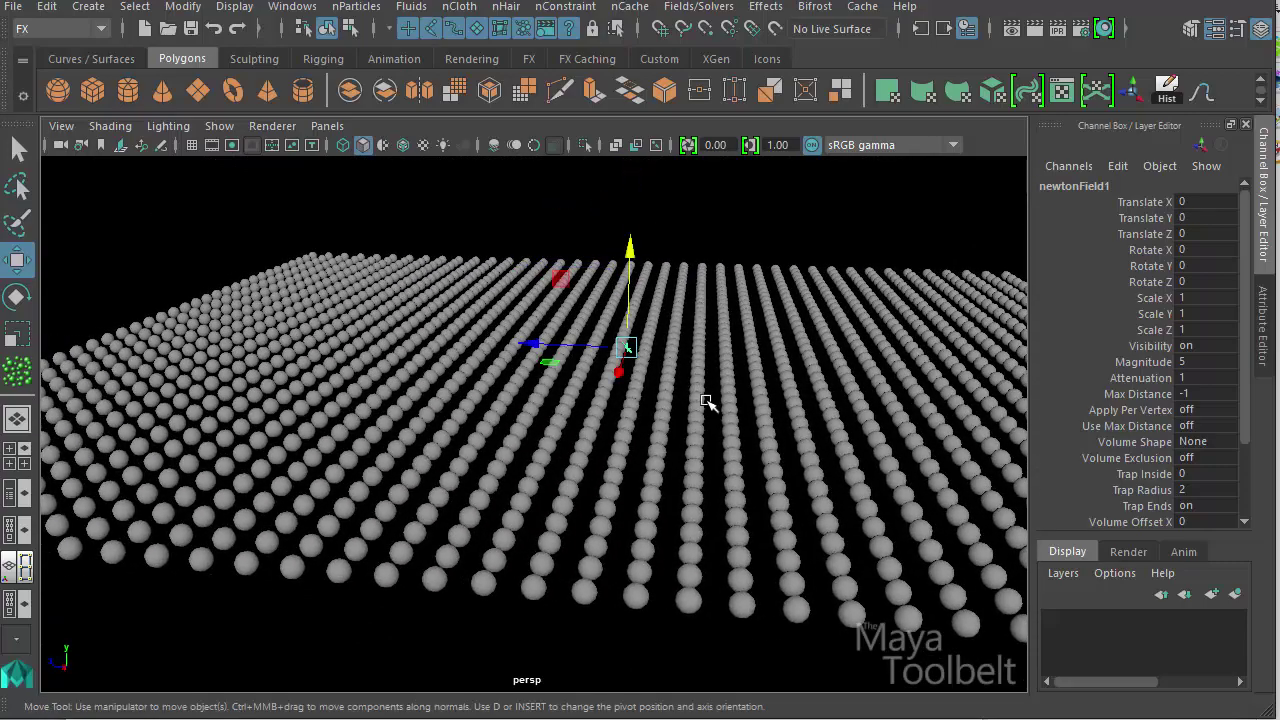
alt+drag(706, 402, 771, 420)
alt+right_drag(771, 420, 600, 400)
alt+drag(600, 400, 376, 396)
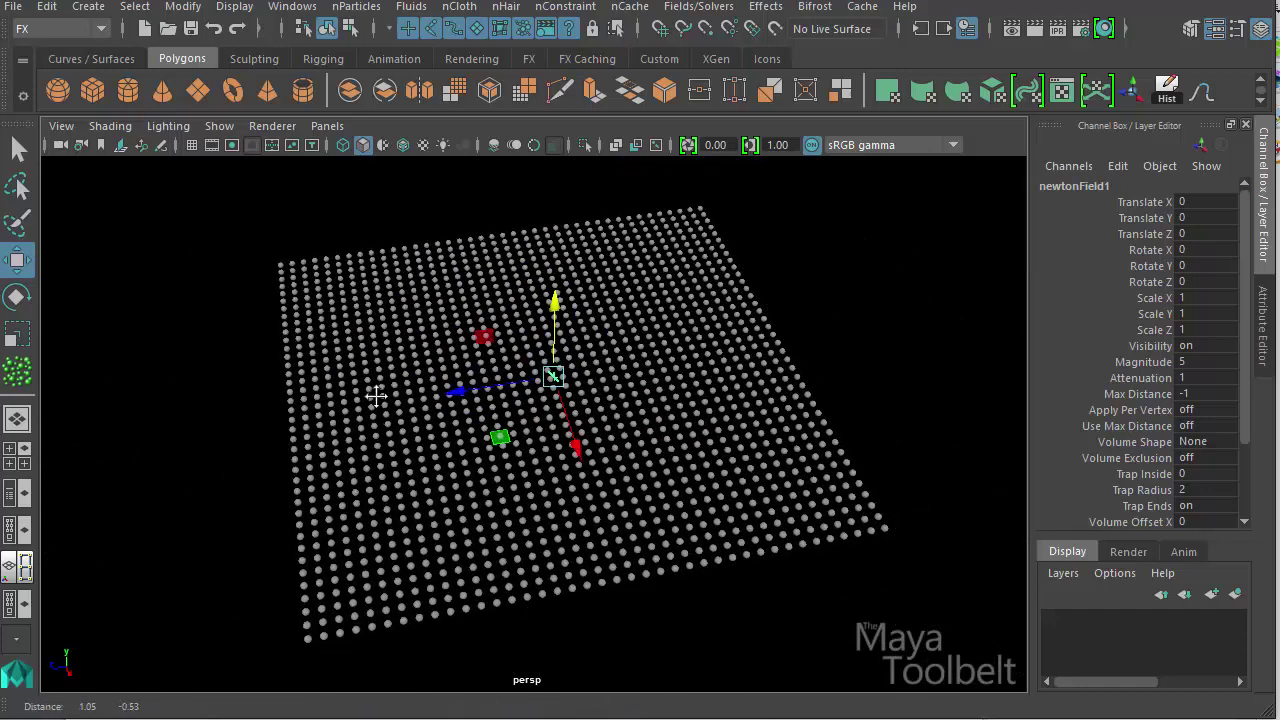
alt+middle_drag(376, 396, 338, 384)
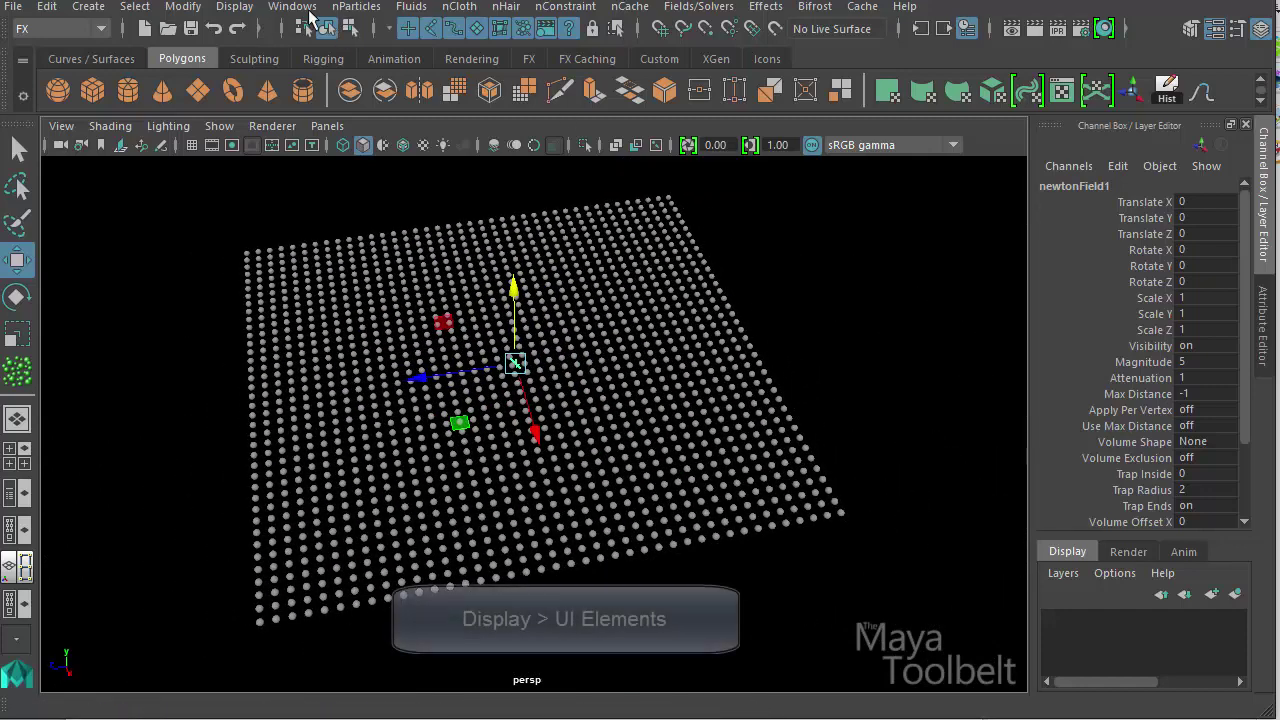
Show the Time Slider and Range Slider via a torn-off UI Elements menu
click(234, 6)
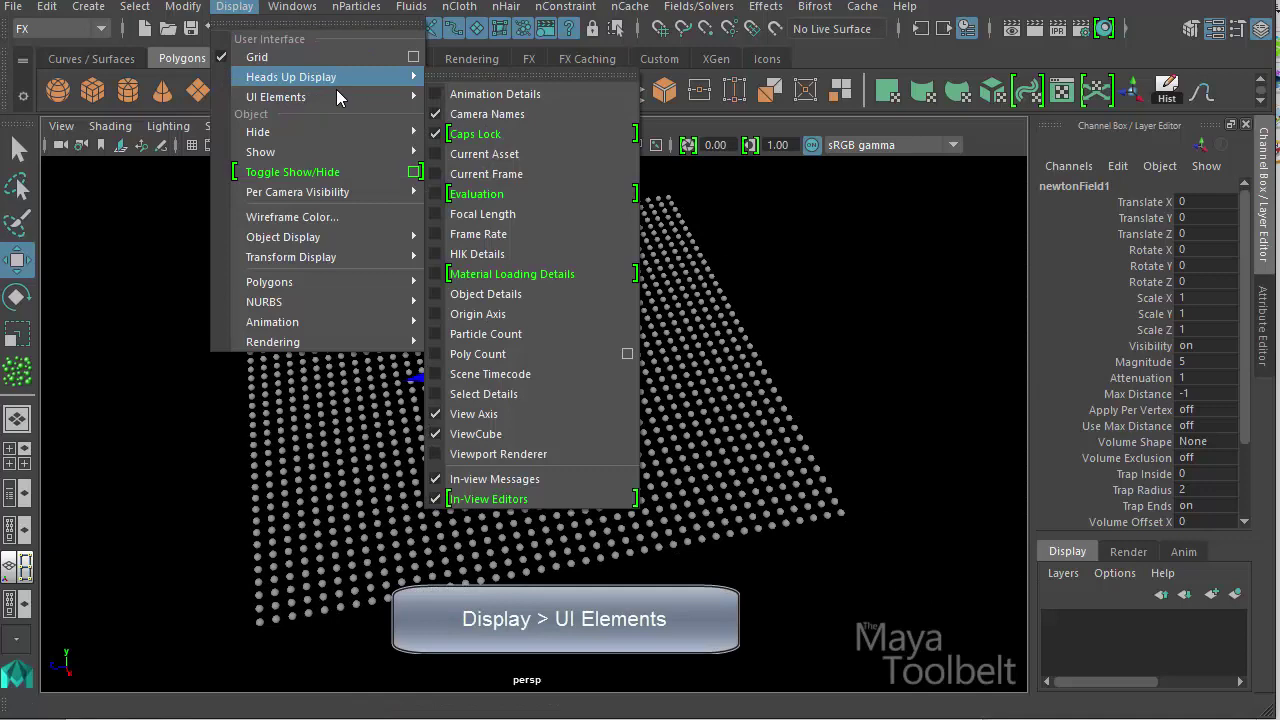
mouse_move(364, 96)
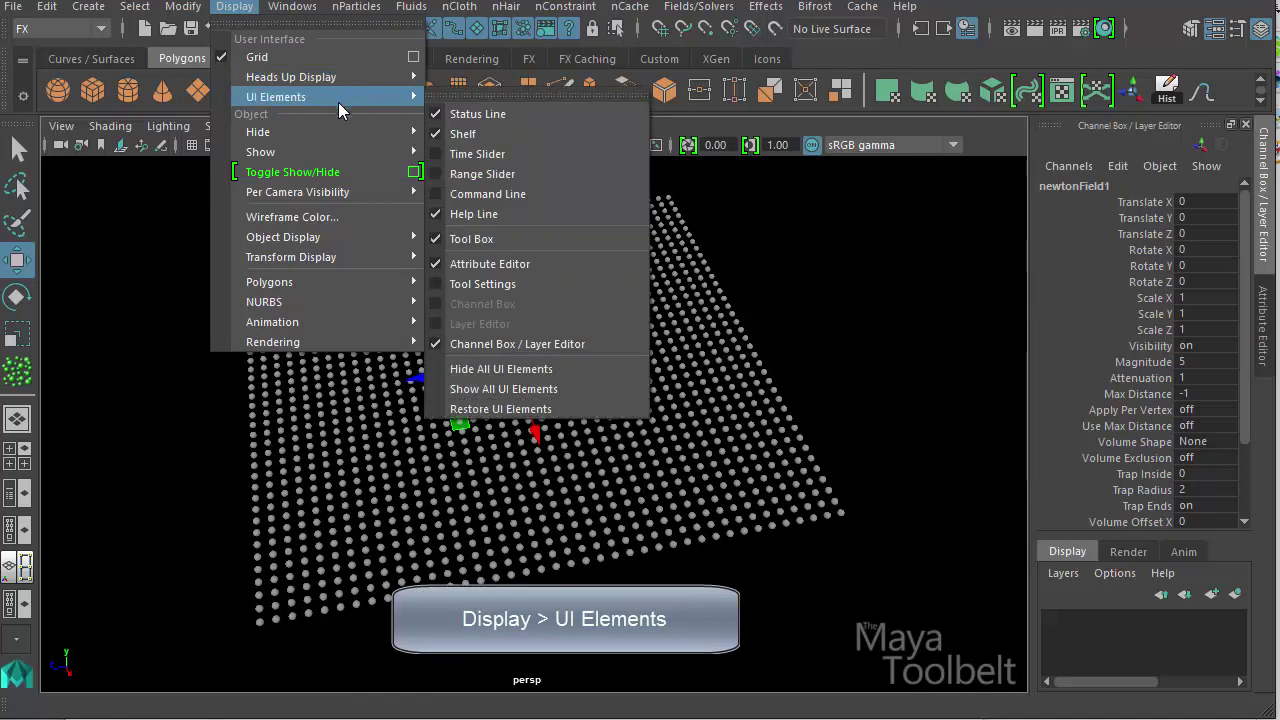
click(537, 100)
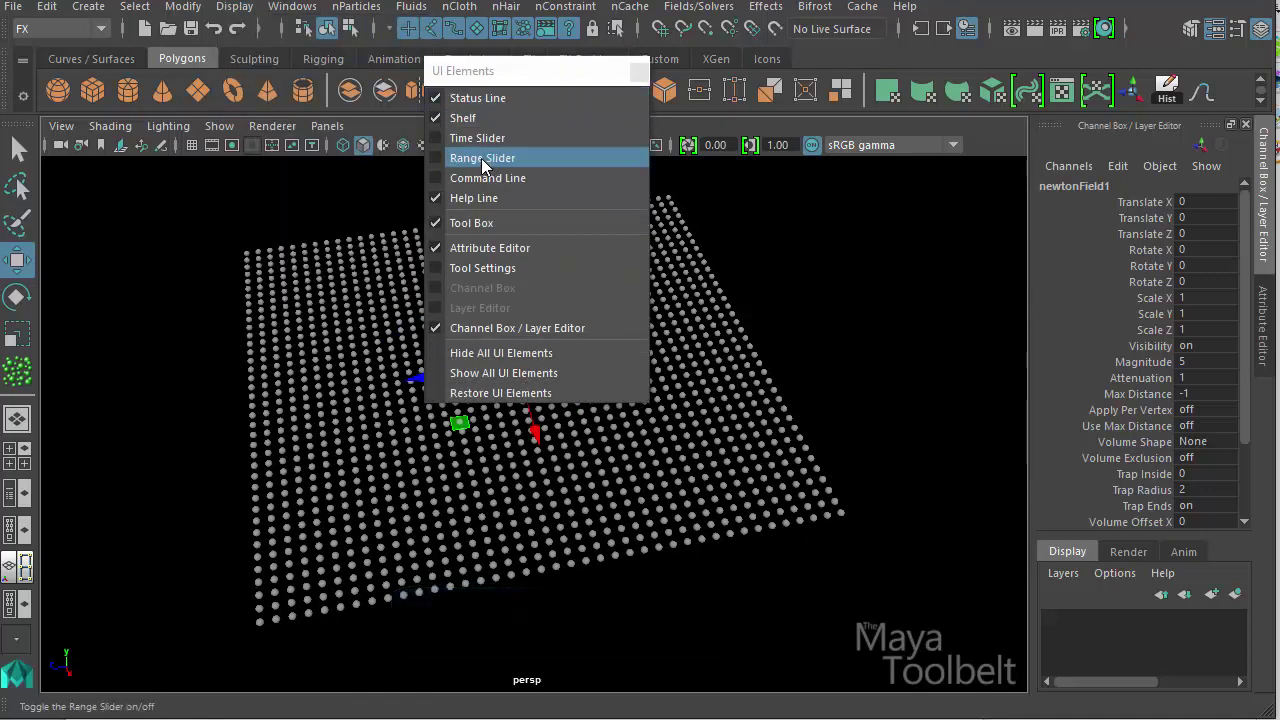
click(493, 138)
click(483, 158)
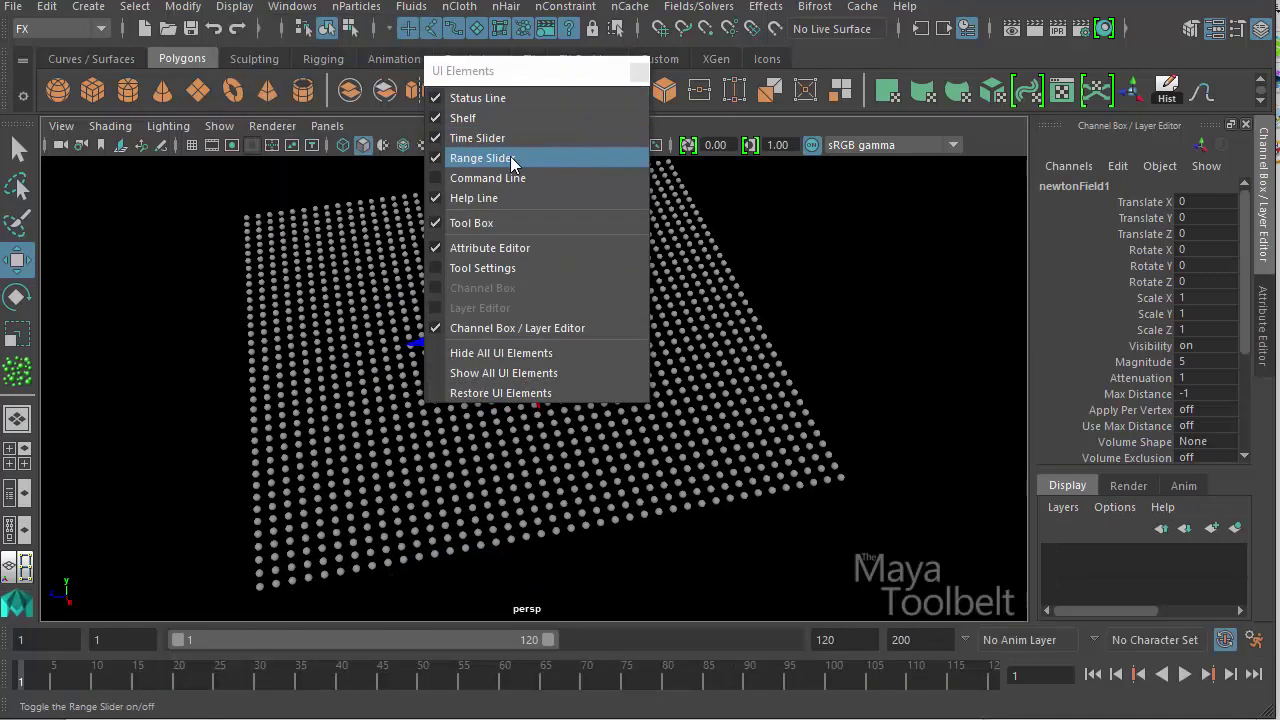
click(638, 71)
Set the playback range end frame to 500
click(824, 636)
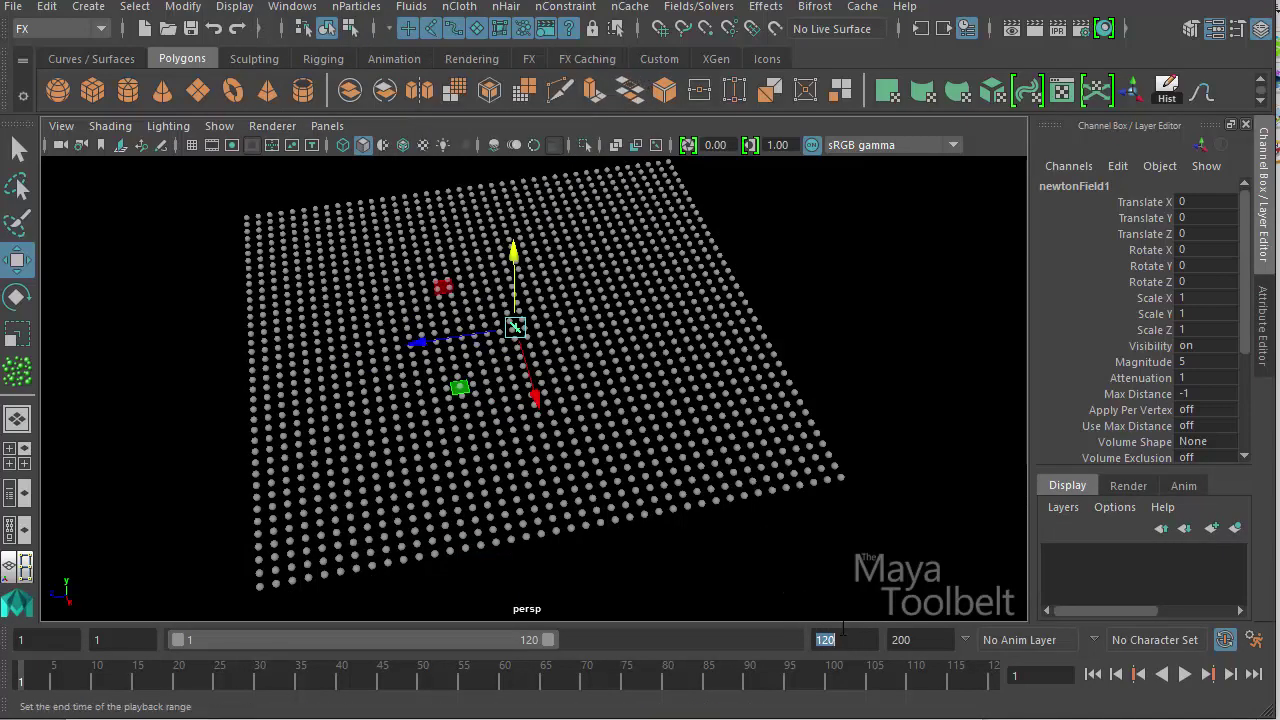
text(500)
key(Return)
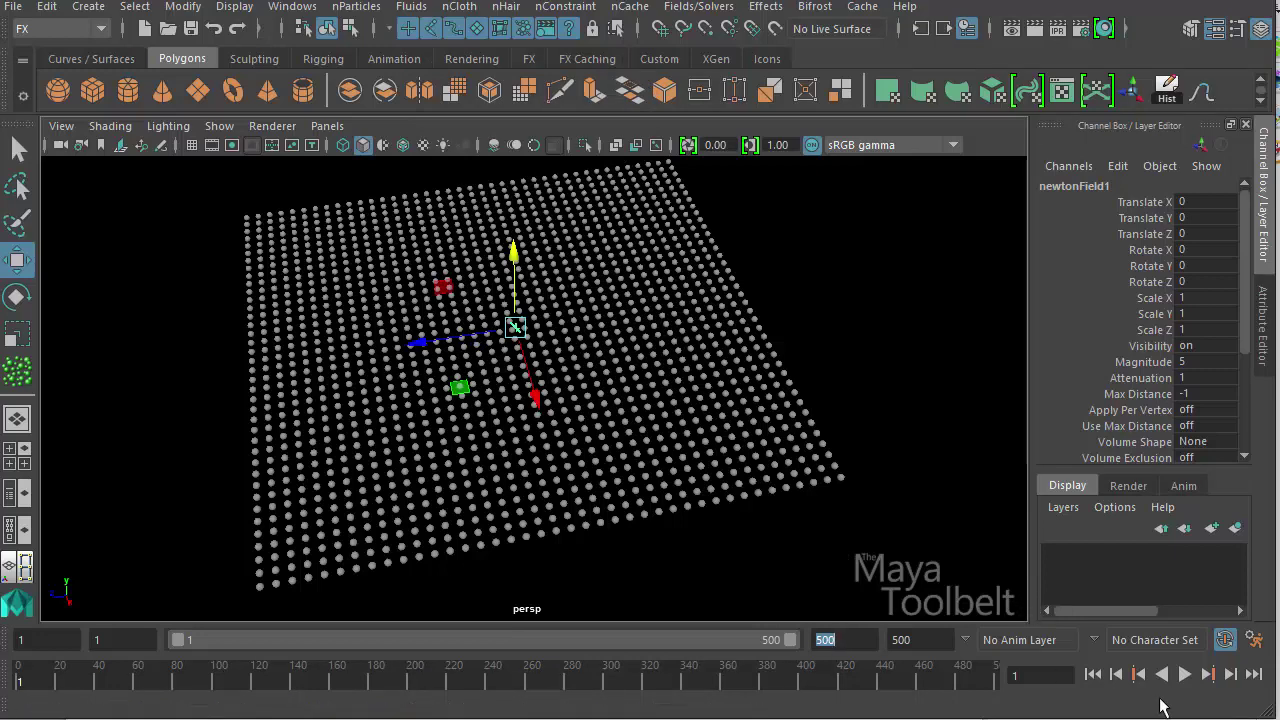
Save the time slider preferences with Playback speed set to Play every frame
click(1255, 645)
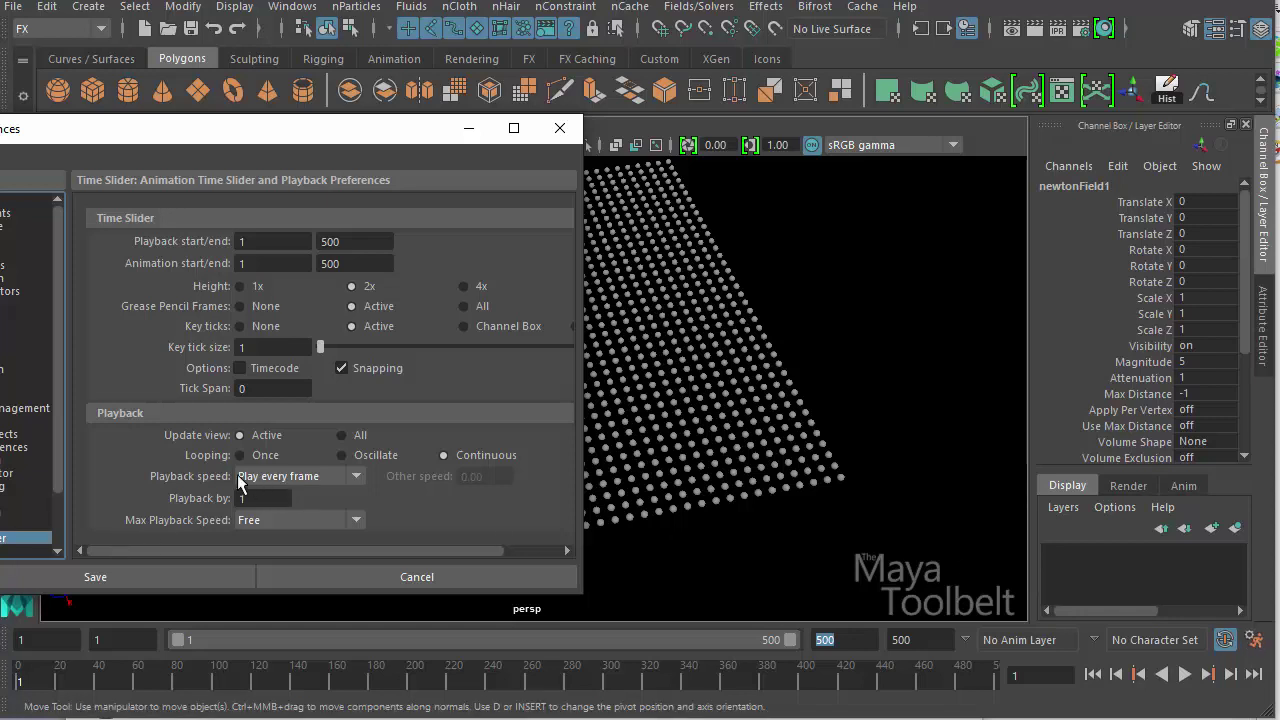
drag(199, 135, 407, 115)
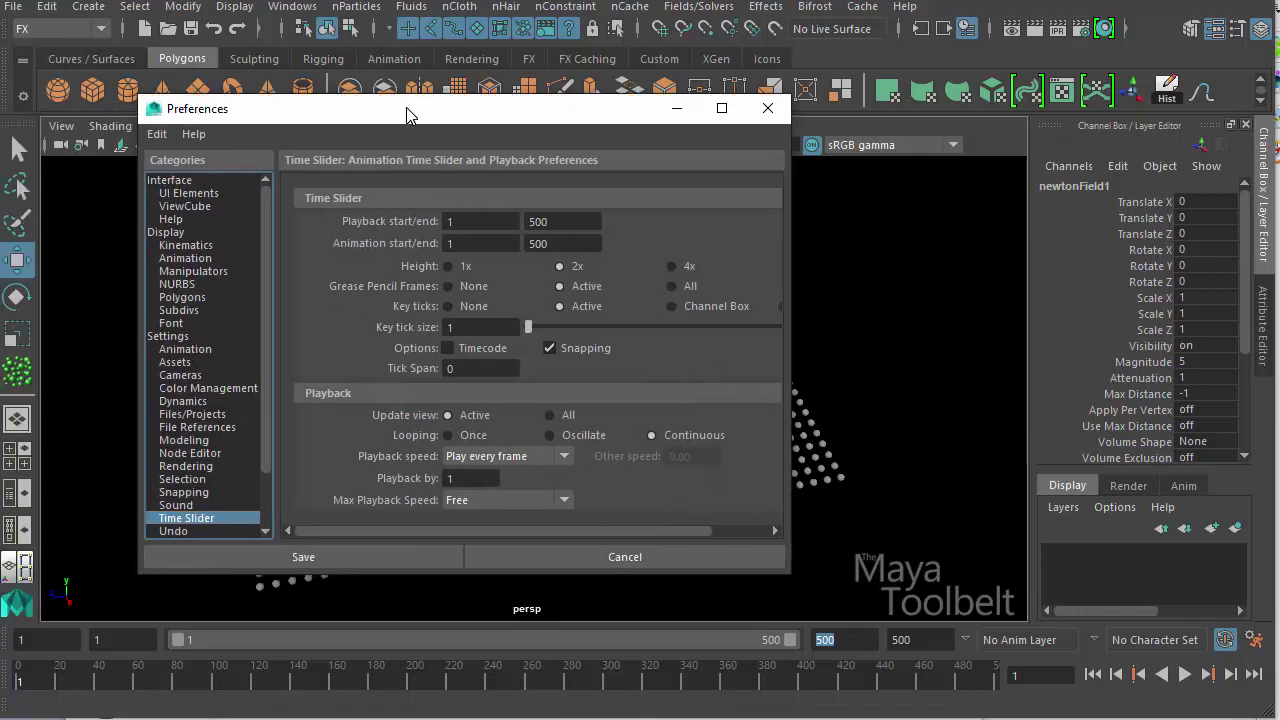
click(341, 549)
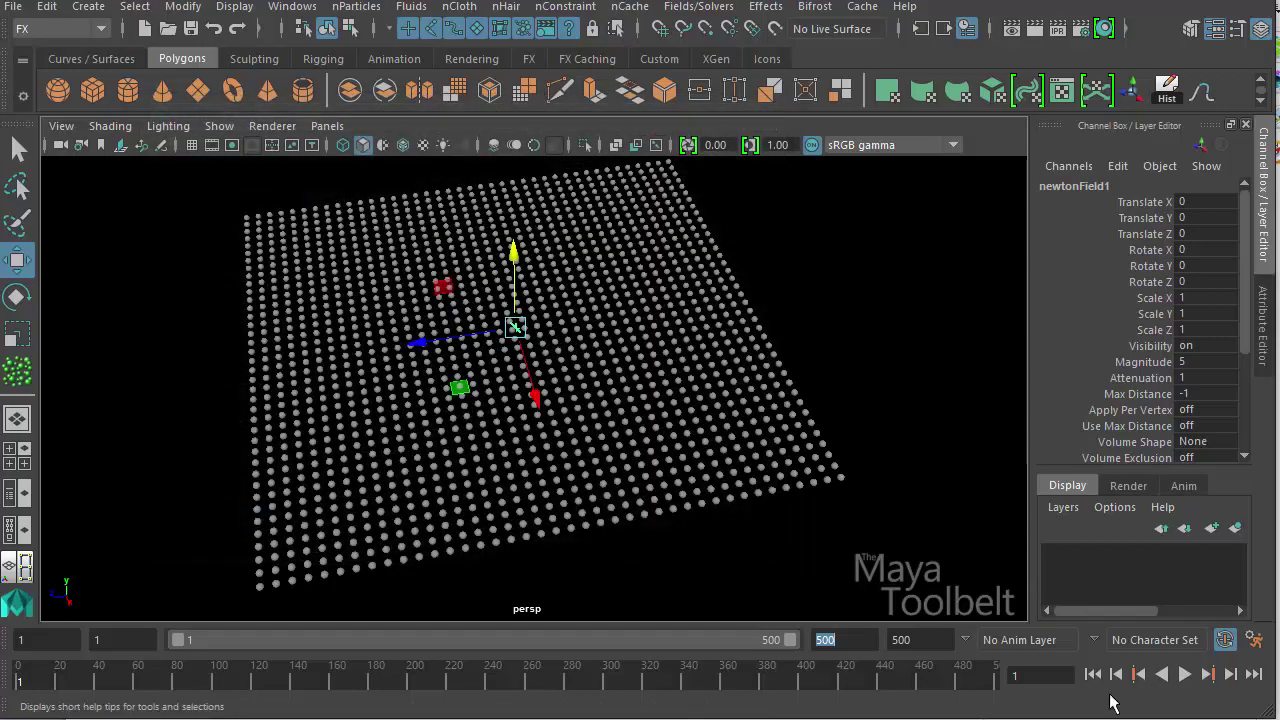
Play the simulation briefly, then extend the playback end frame to 2000
click(1184, 674)
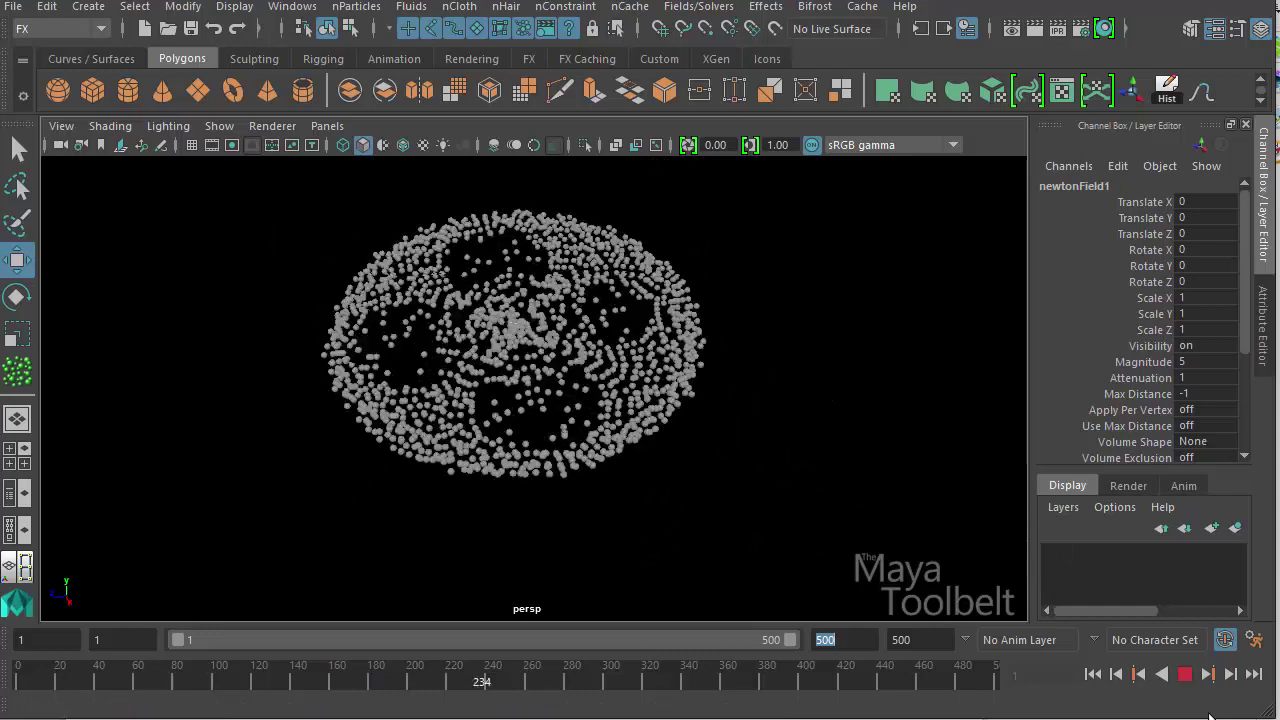
click(1166, 676)
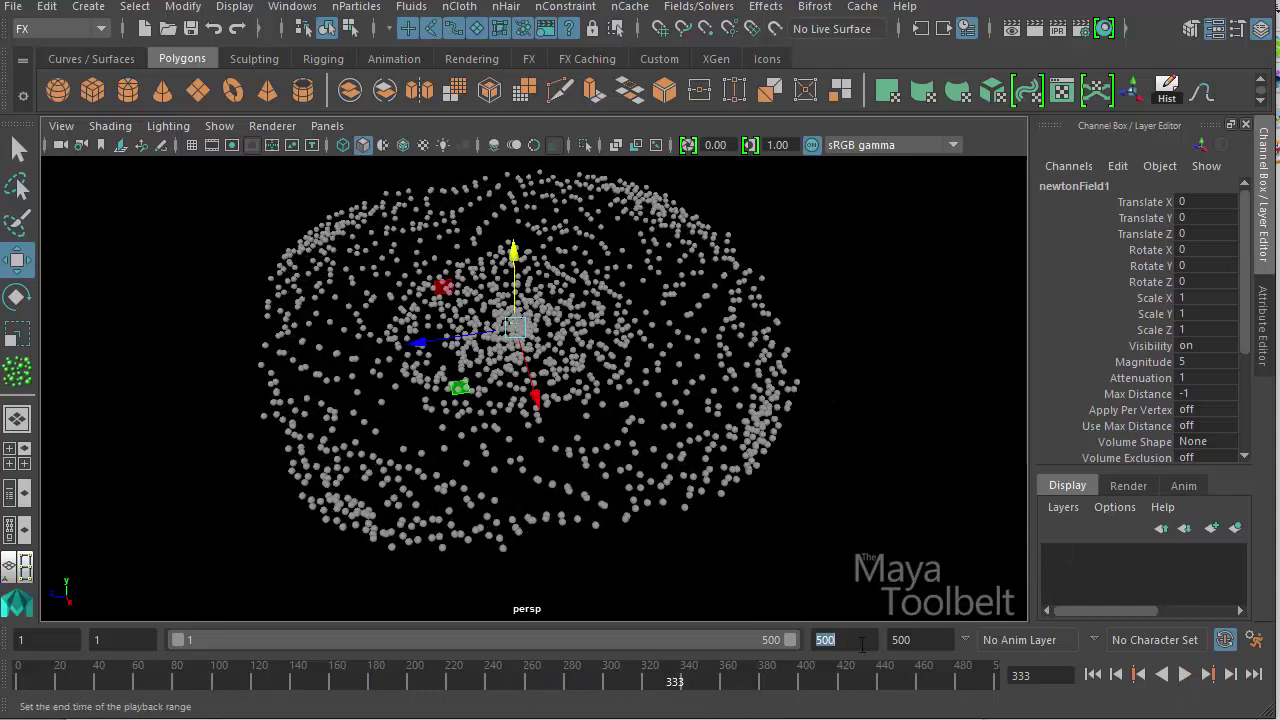
click(862, 645)
text(2000)
key(Return)
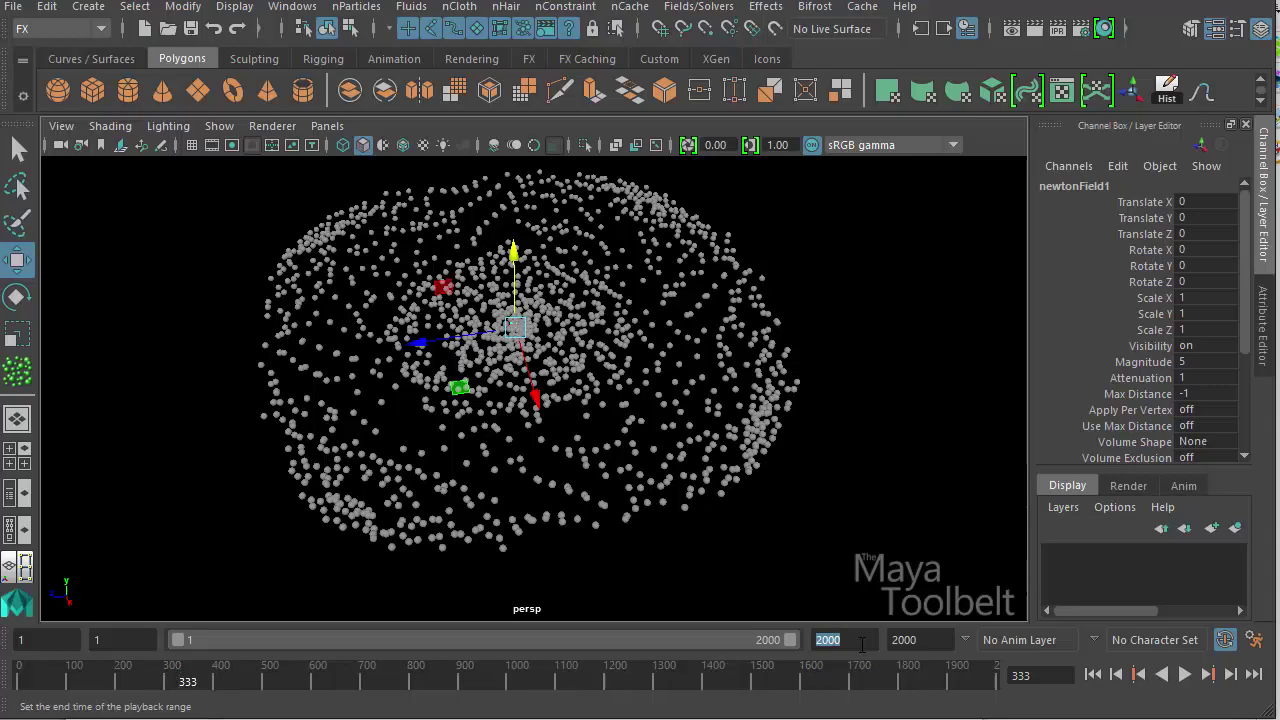
Replay the simulation from frame 1 to watch the grid pull inward, then rewind
click(1093, 674)
click(1185, 674)
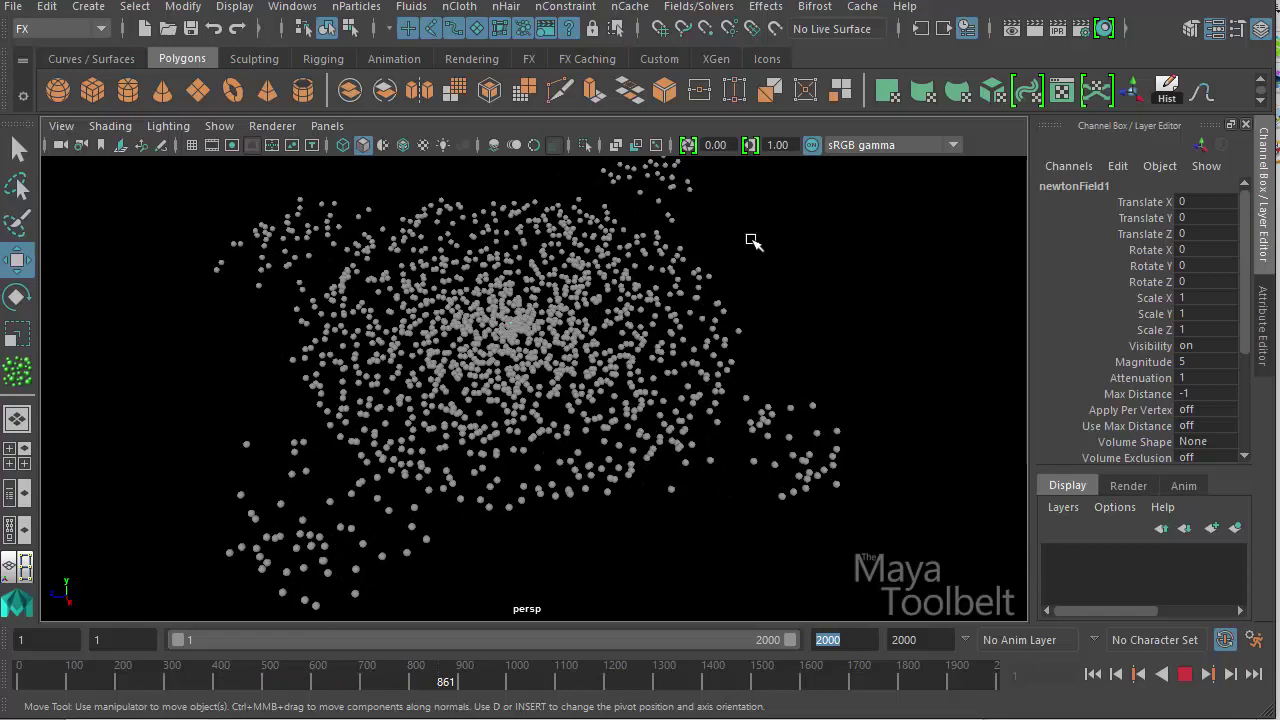
click(1180, 674)
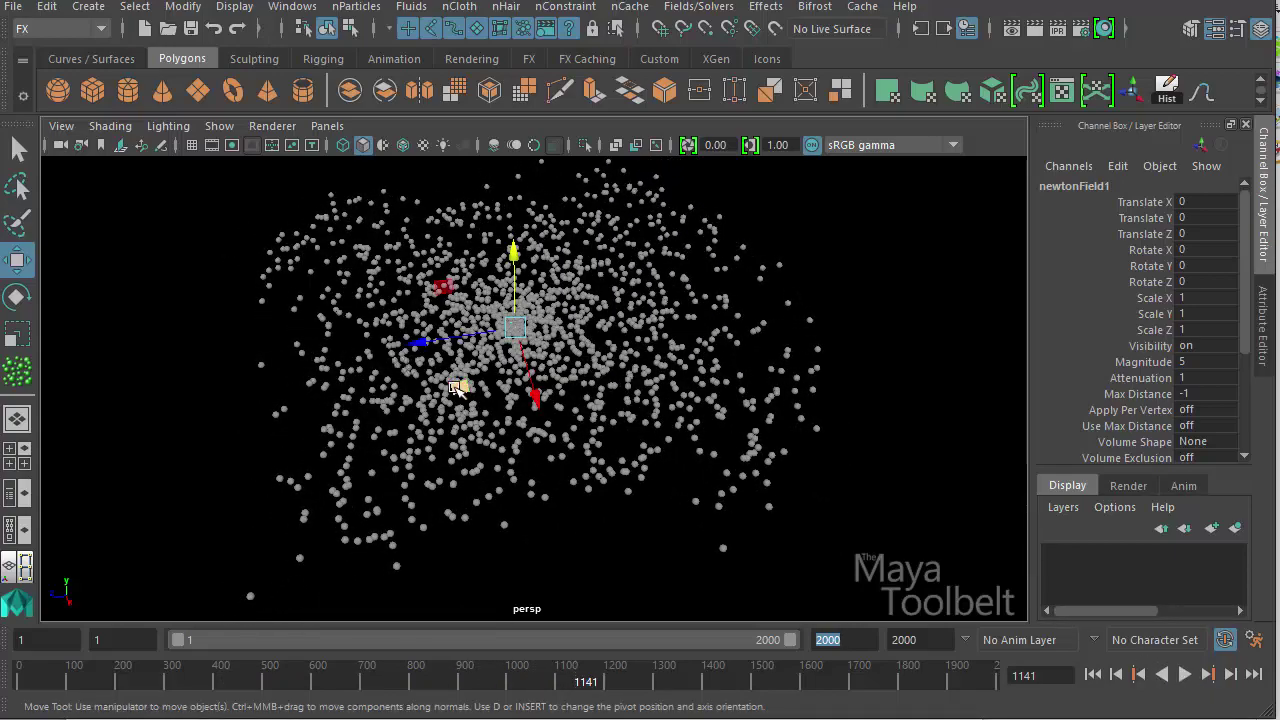
click(1092, 674)
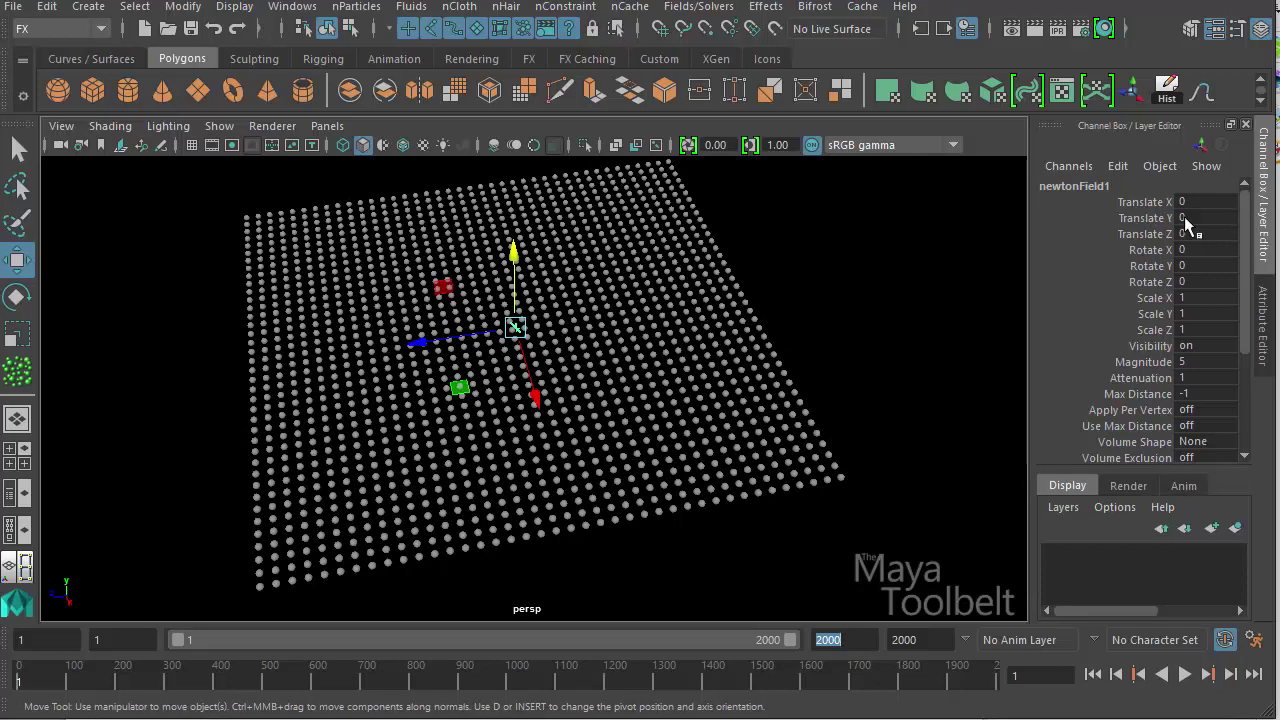
Set newtonField1's Magnitude to 1 and play the simulation
double_click(1207, 362)
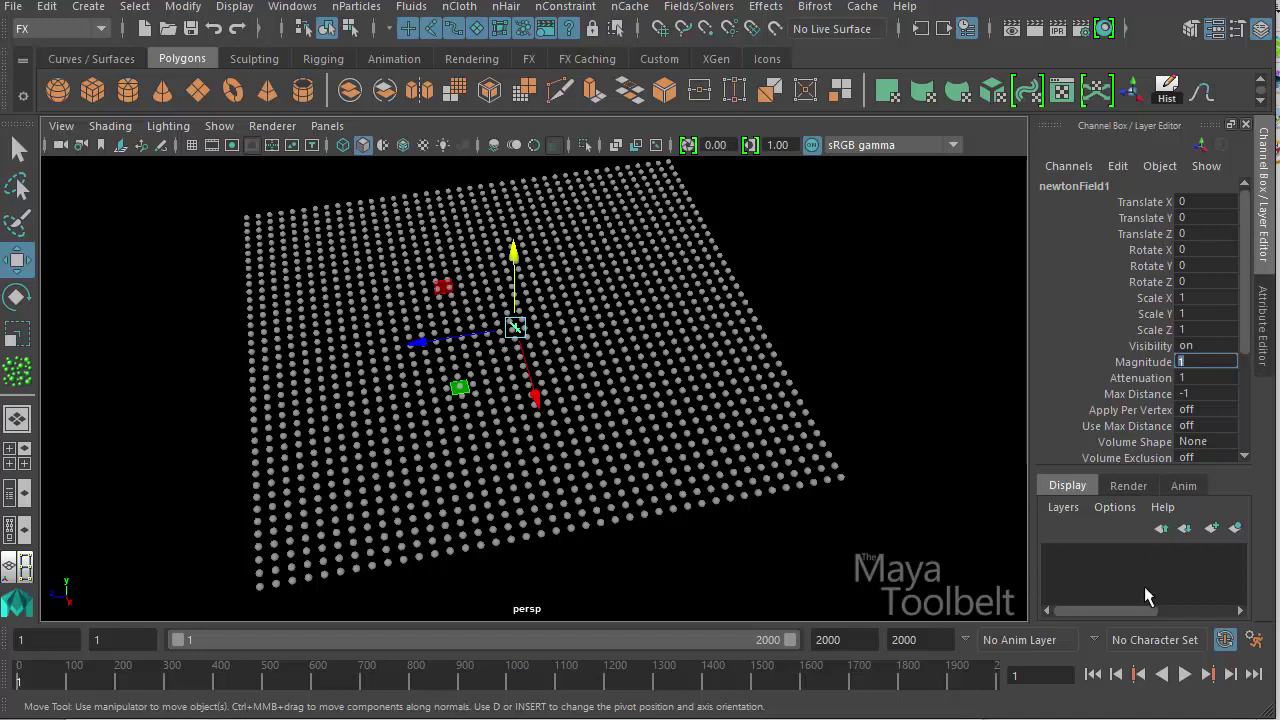
click(1184, 674)
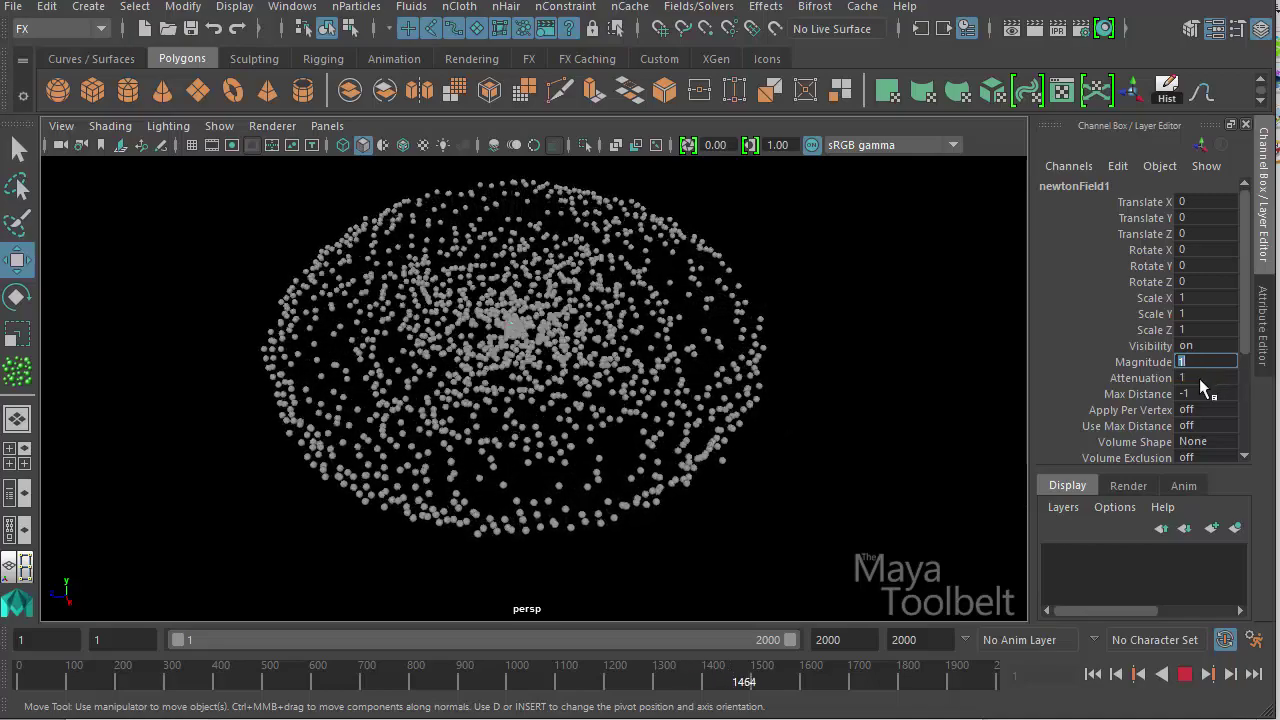
Stop and rewind, edit the field's Attenuation, and test the simulation briefly
click(1184, 674)
click(1093, 674)
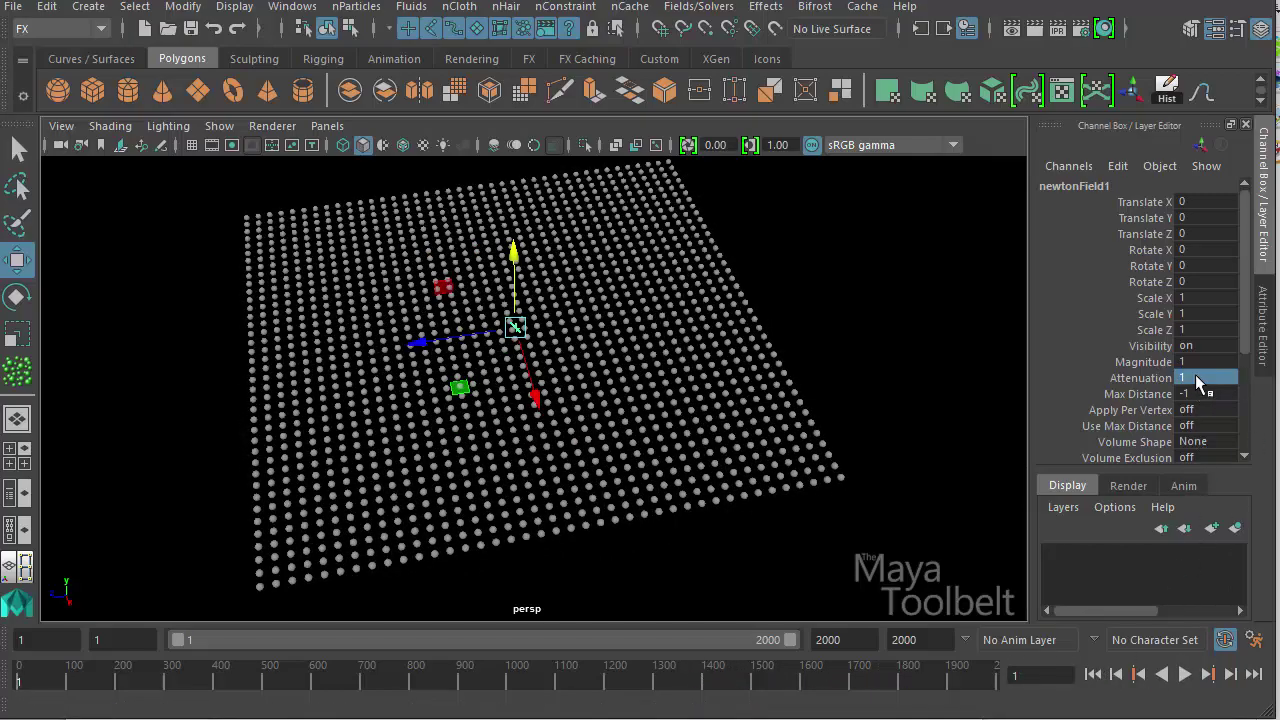
click(1197, 380)
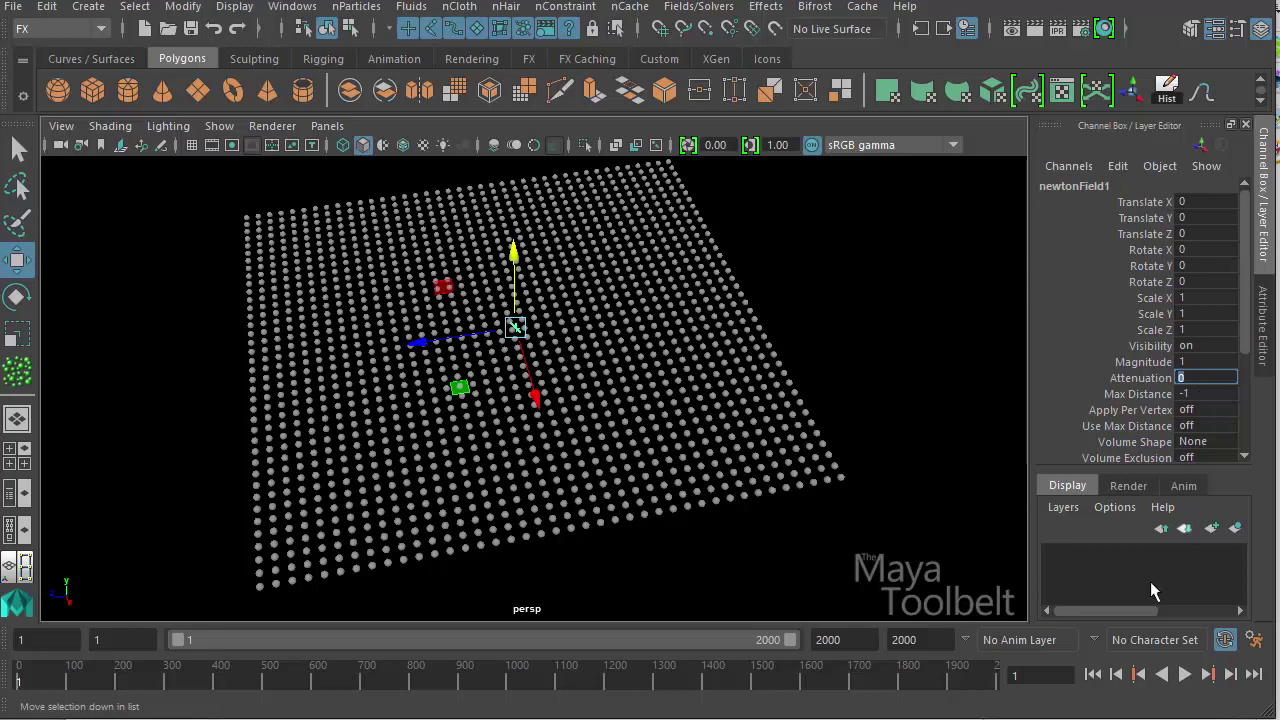
click(1184, 674)
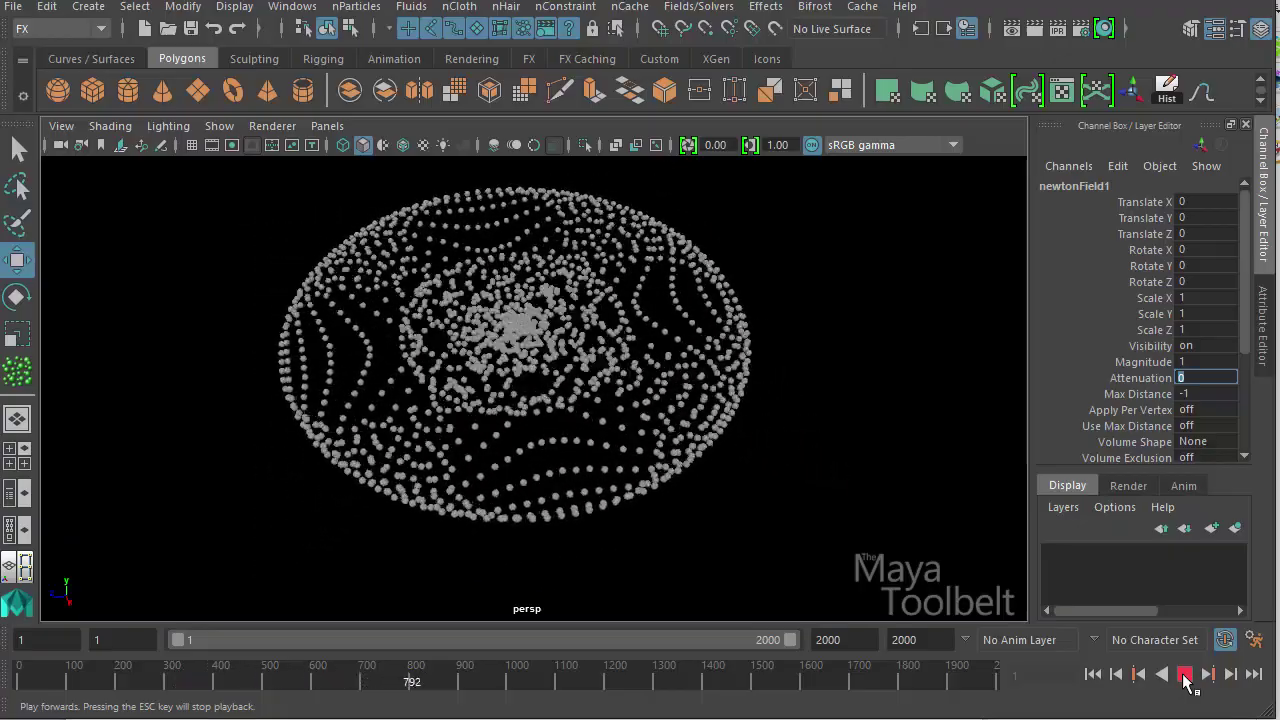
click(1185, 674)
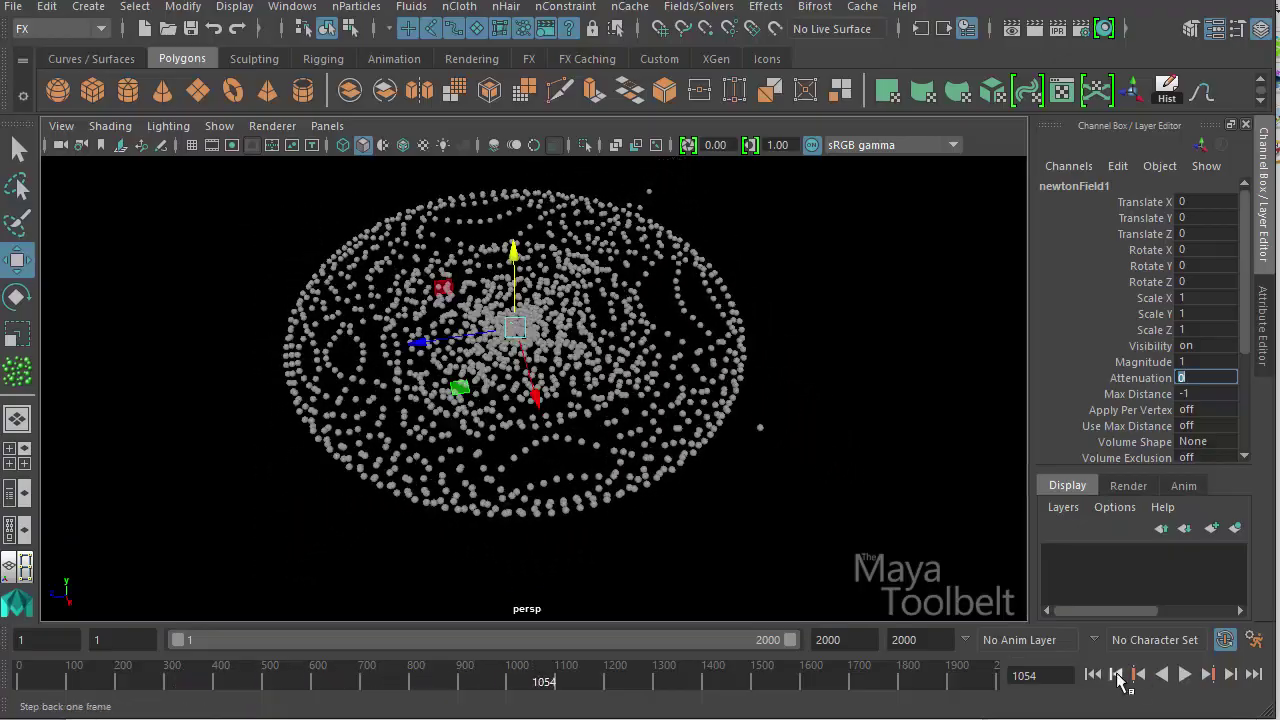
click(1110, 676)
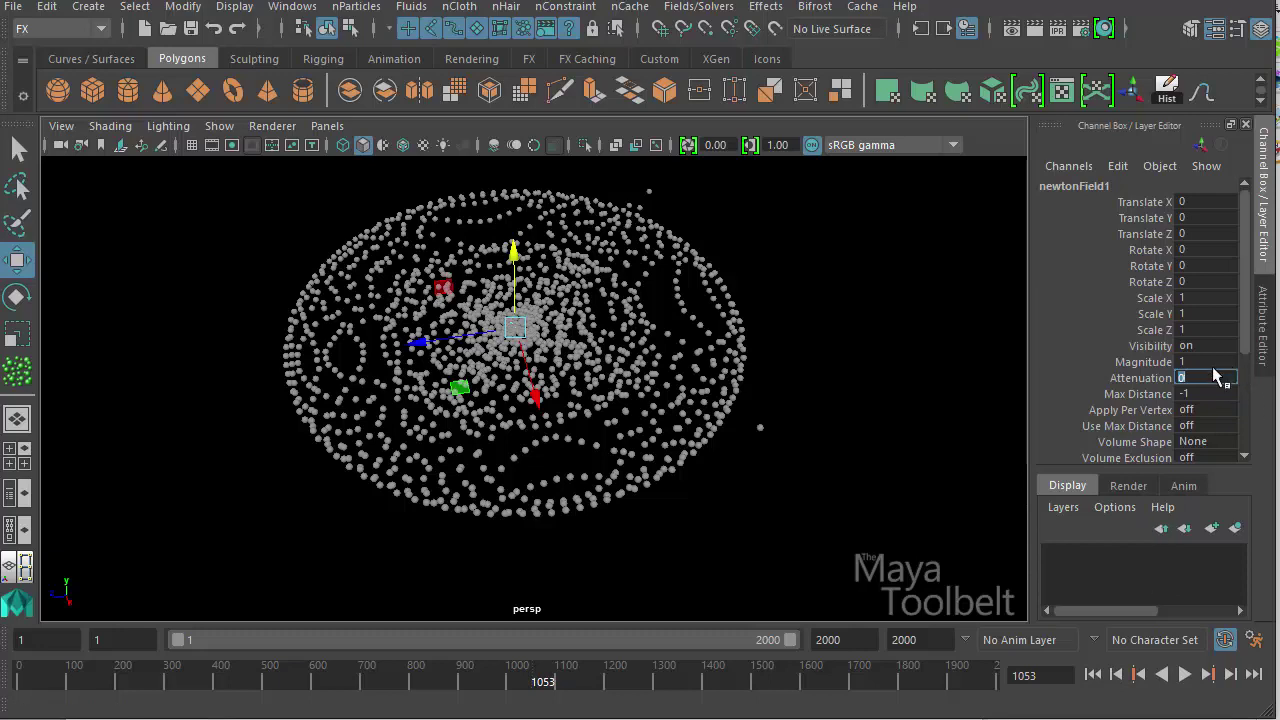
With Attenuation at 0, replay the simulation to see the wavy star pull, then rewind to frame 1
click(1214, 377)
click(1093, 674)
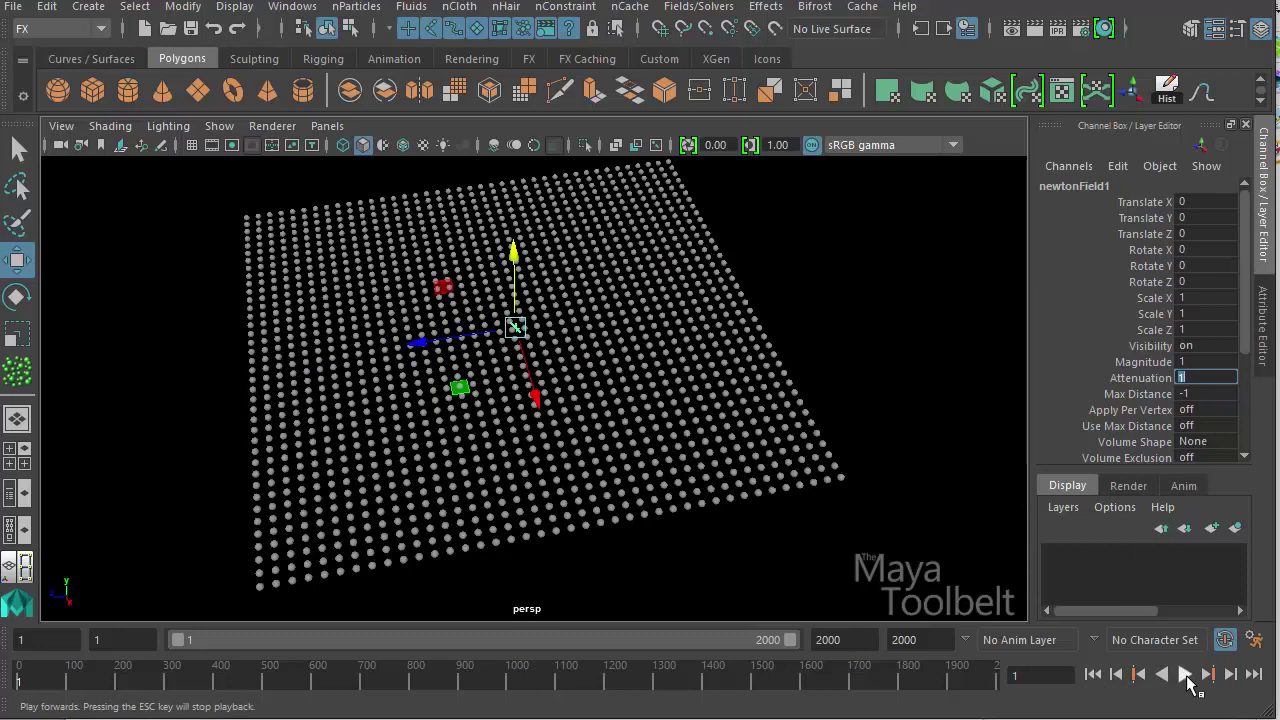
click(1185, 674)
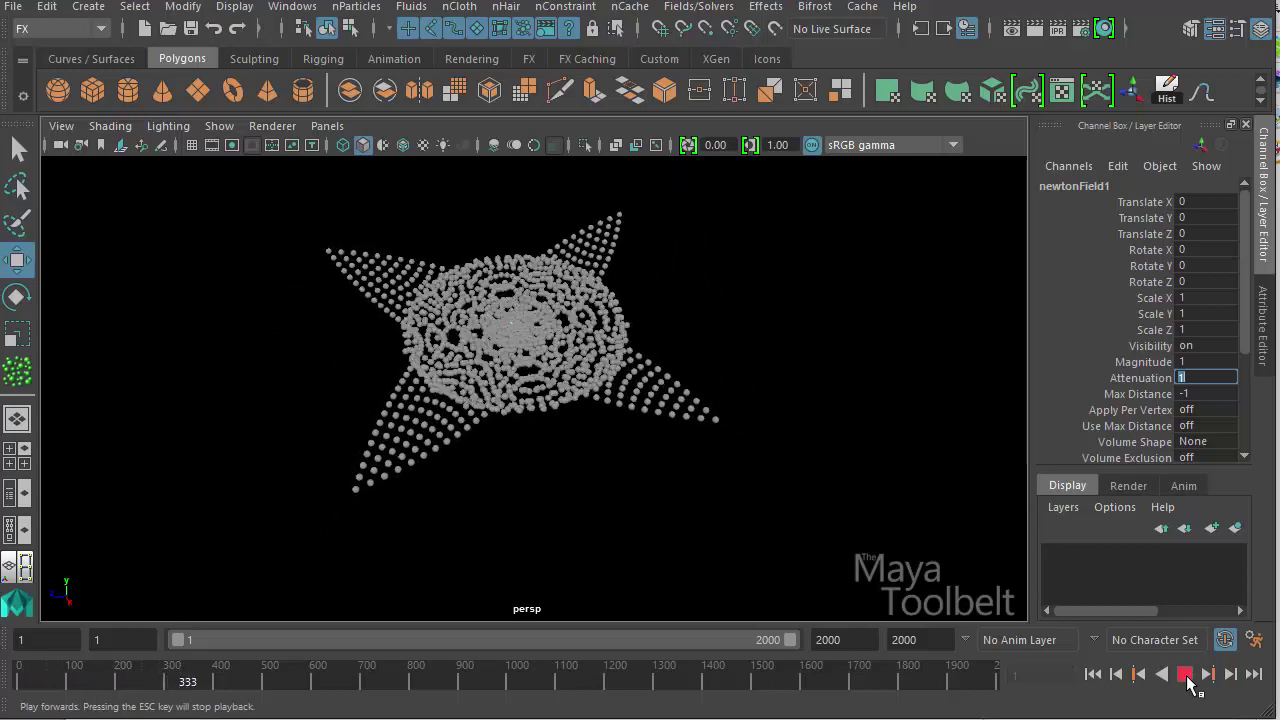
click(1185, 674)
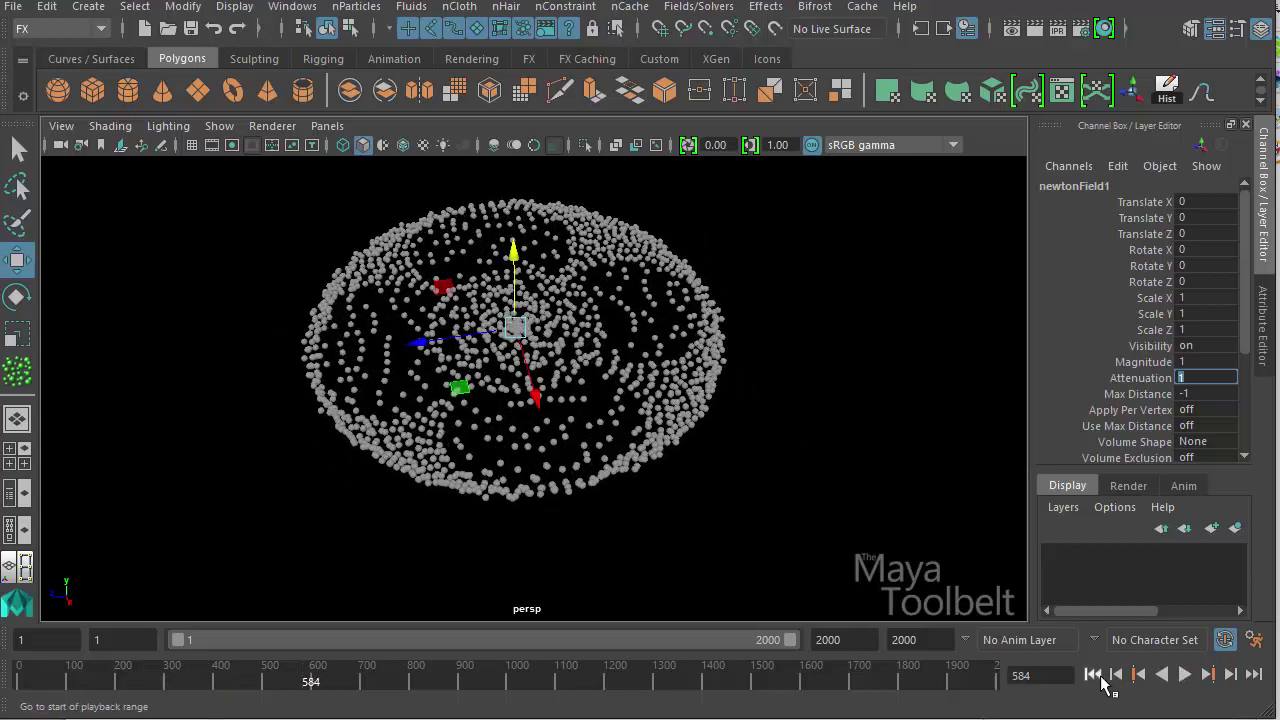
click(1093, 674)
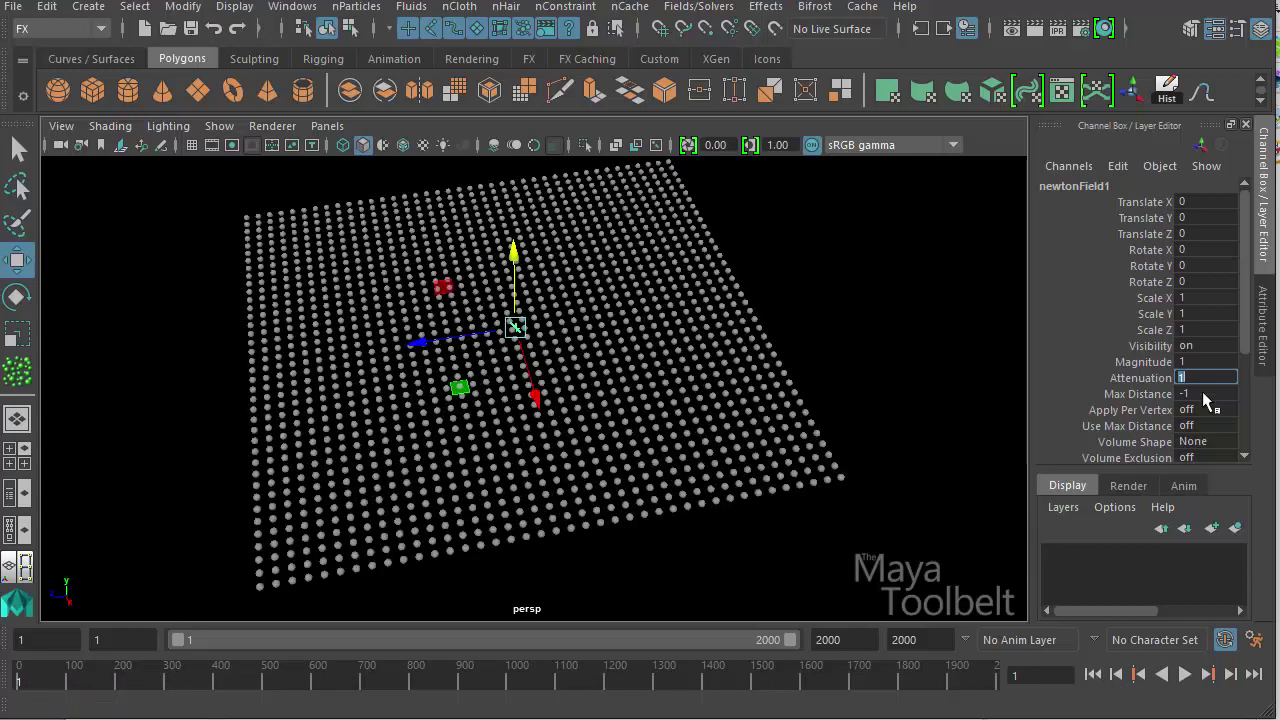
click(1208, 362)
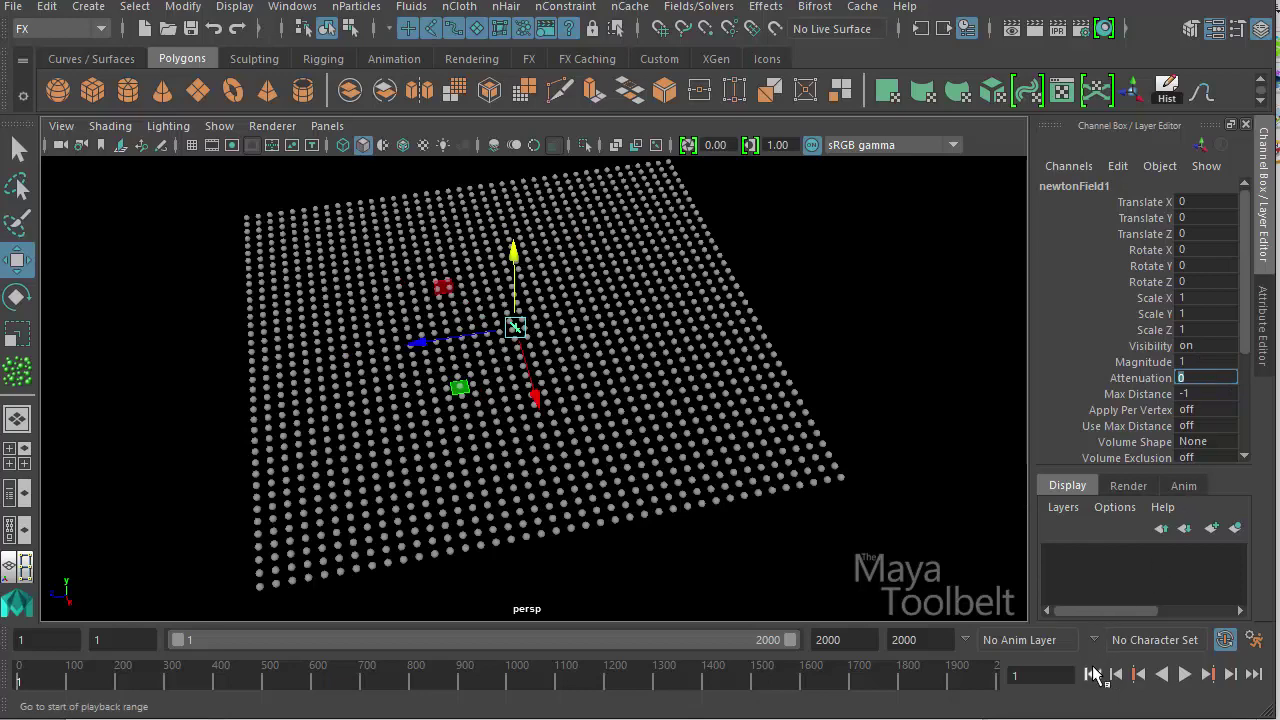
click(1185, 674)
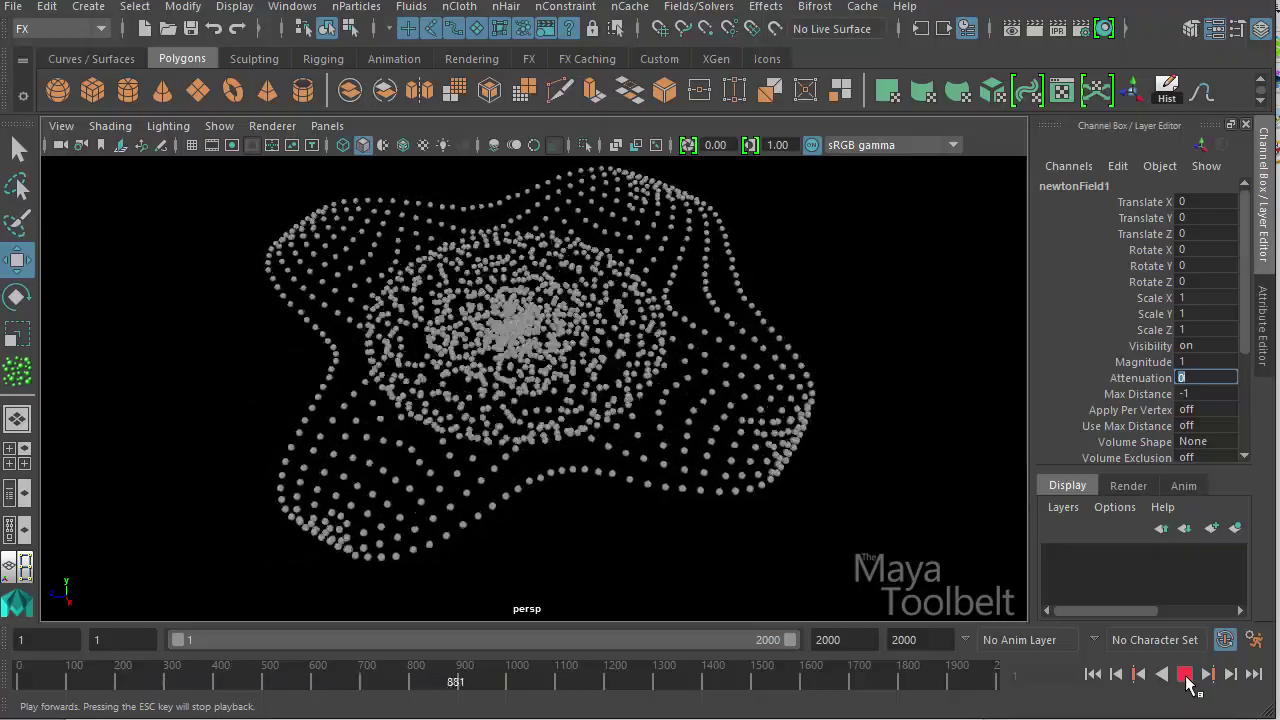
click(1186, 675)
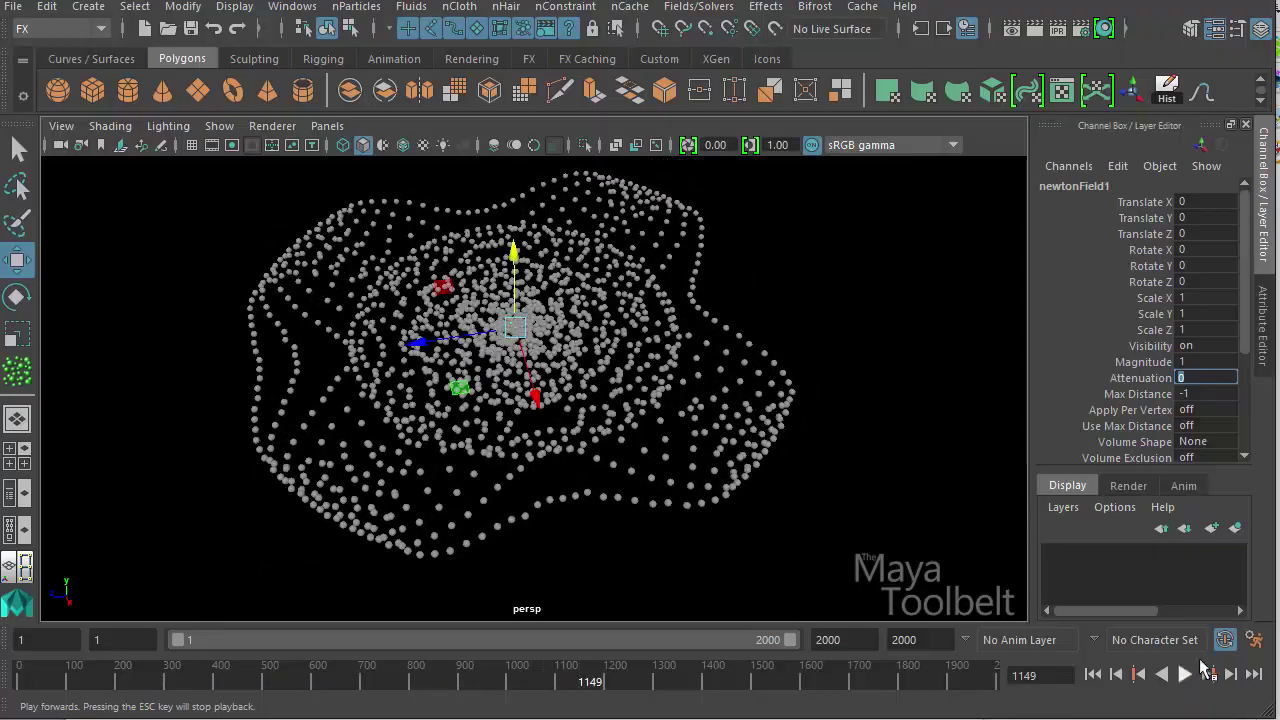
click(1092, 675)
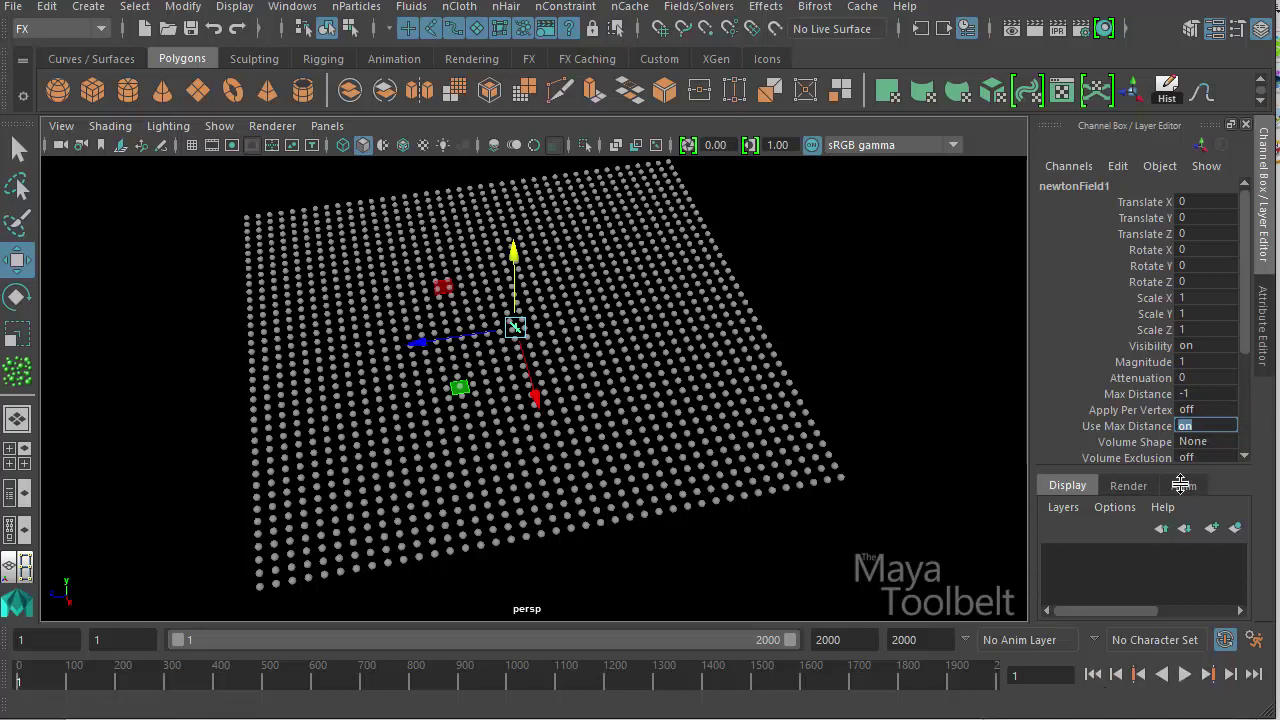
Preview the pull with Use Max Distance on, then set Max Distance to 5
click(1185, 675)
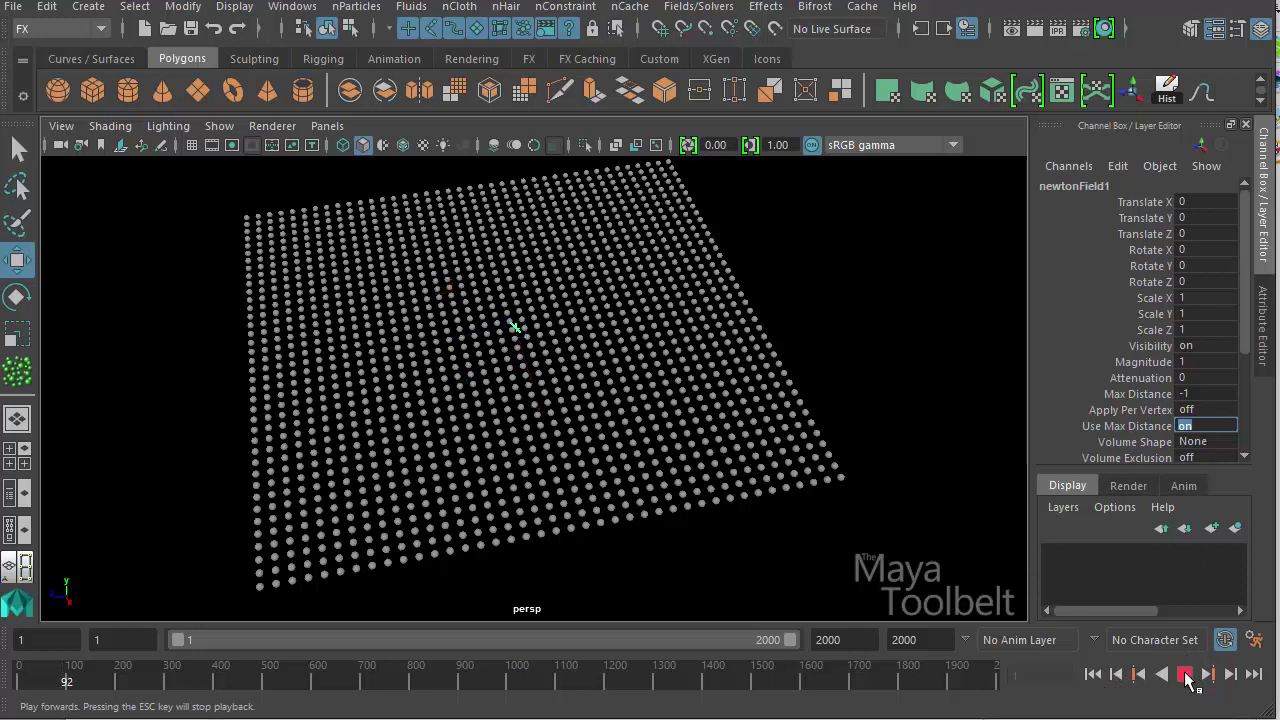
click(1185, 675)
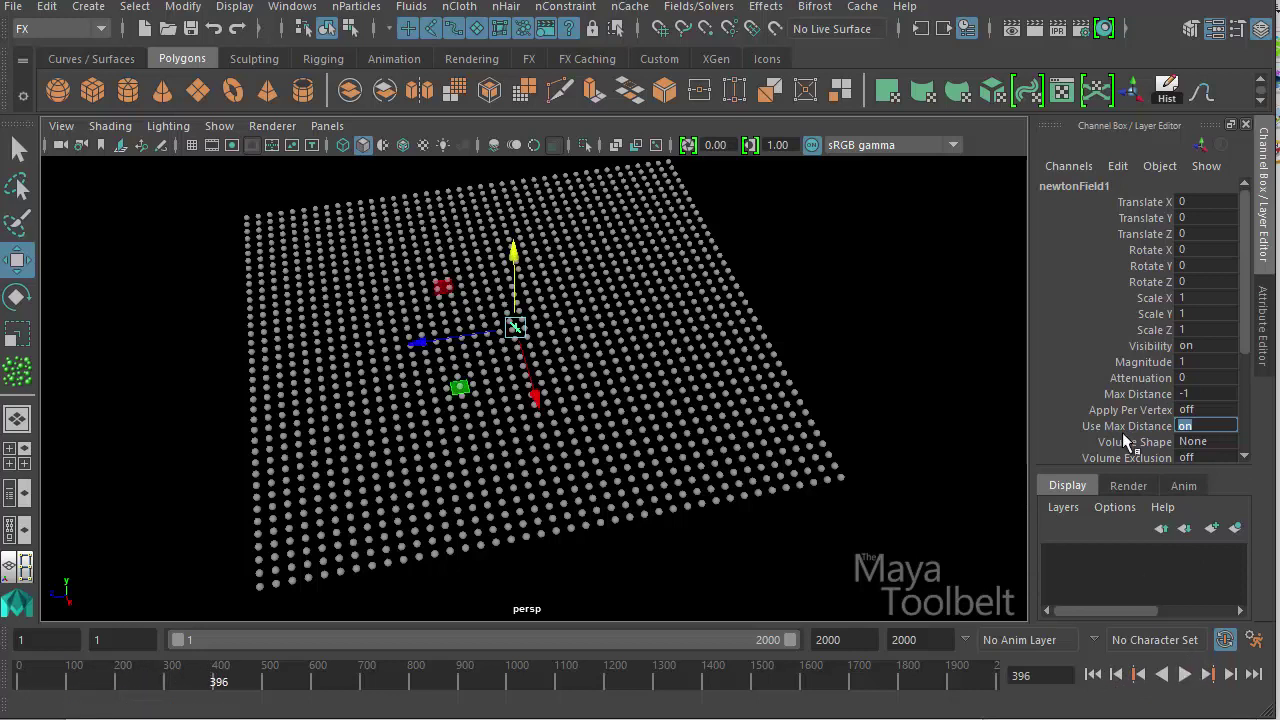
double_click(1210, 393)
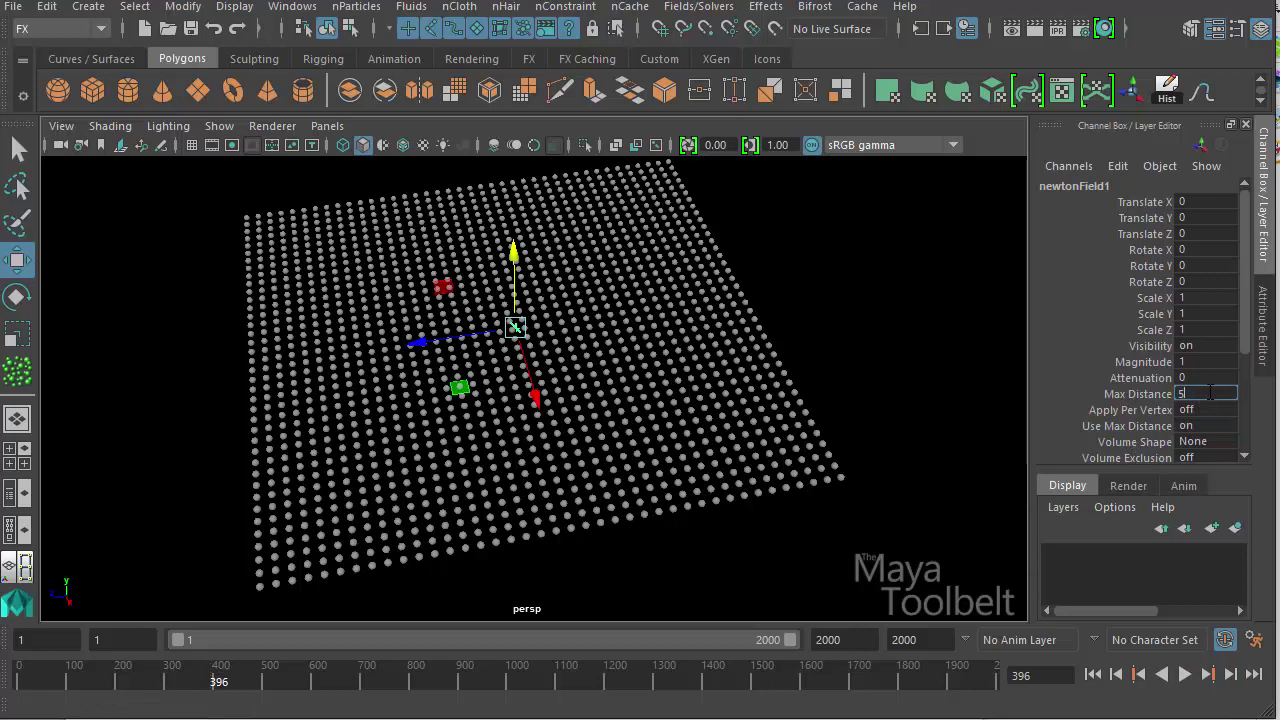
Replay the simulation with Max Distance 5 to see the ring of particles, then rewind to frame 1
click(1092, 673)
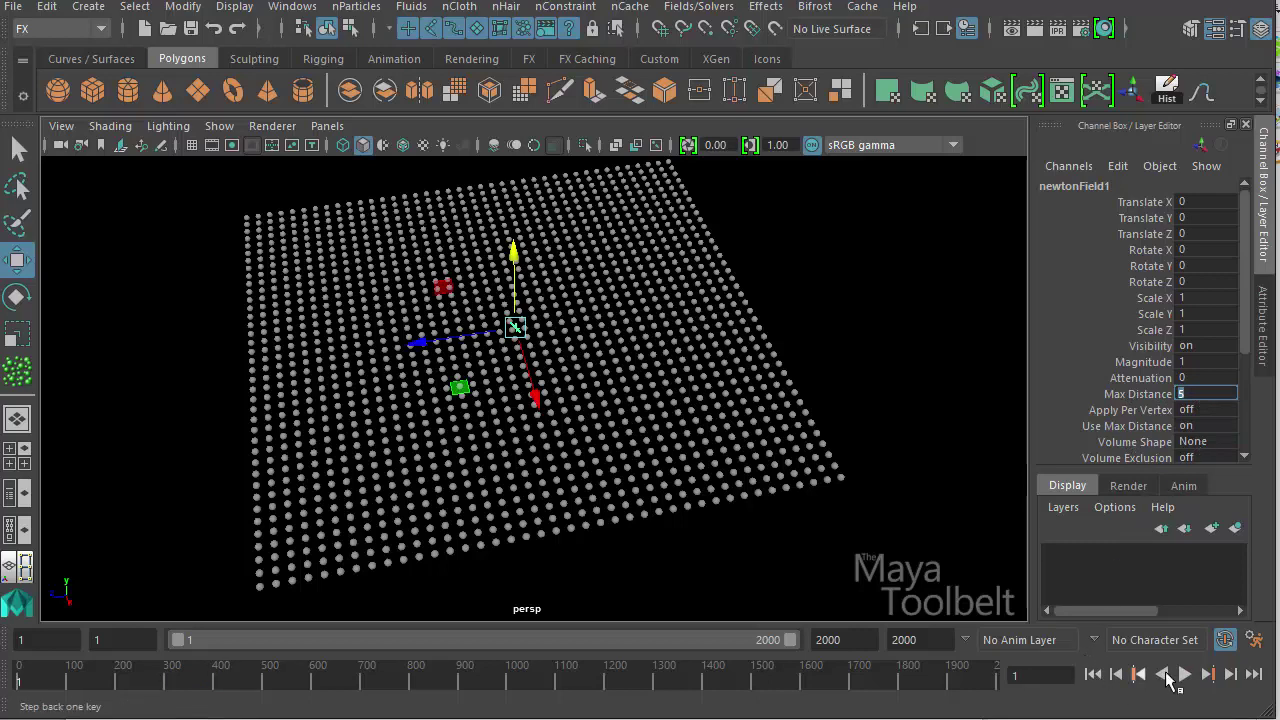
click(1185, 675)
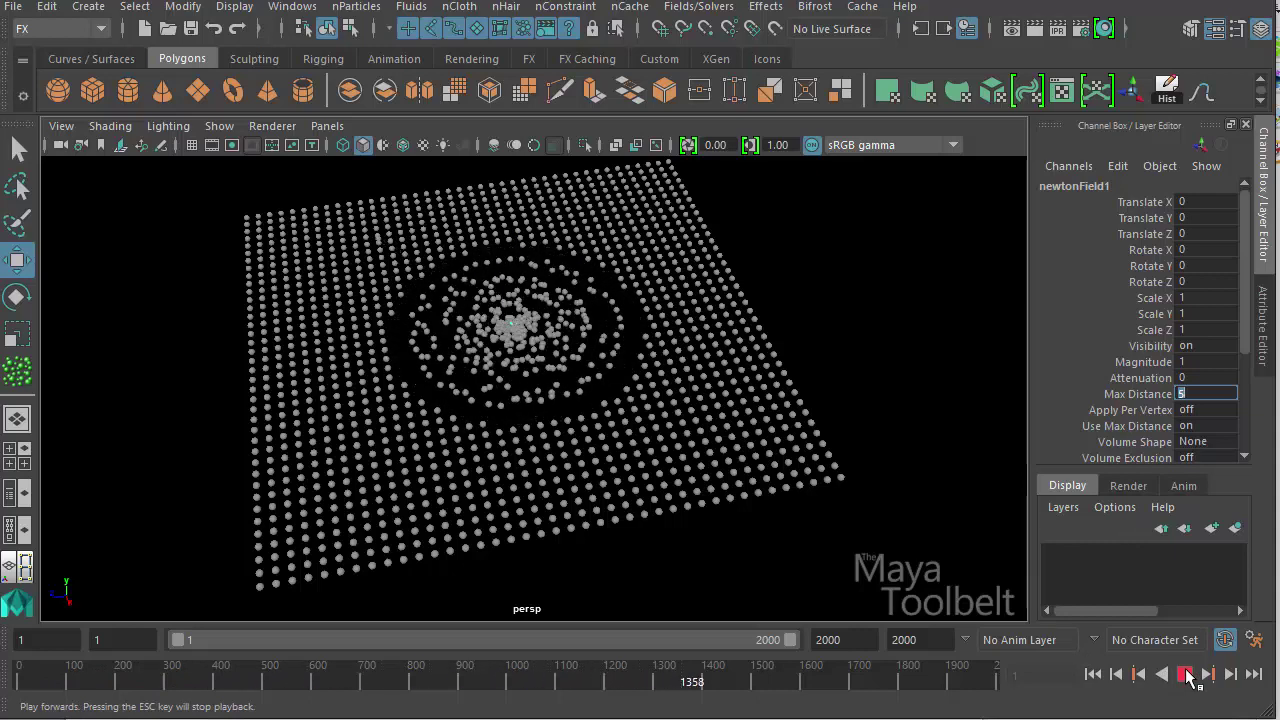
click(1186, 674)
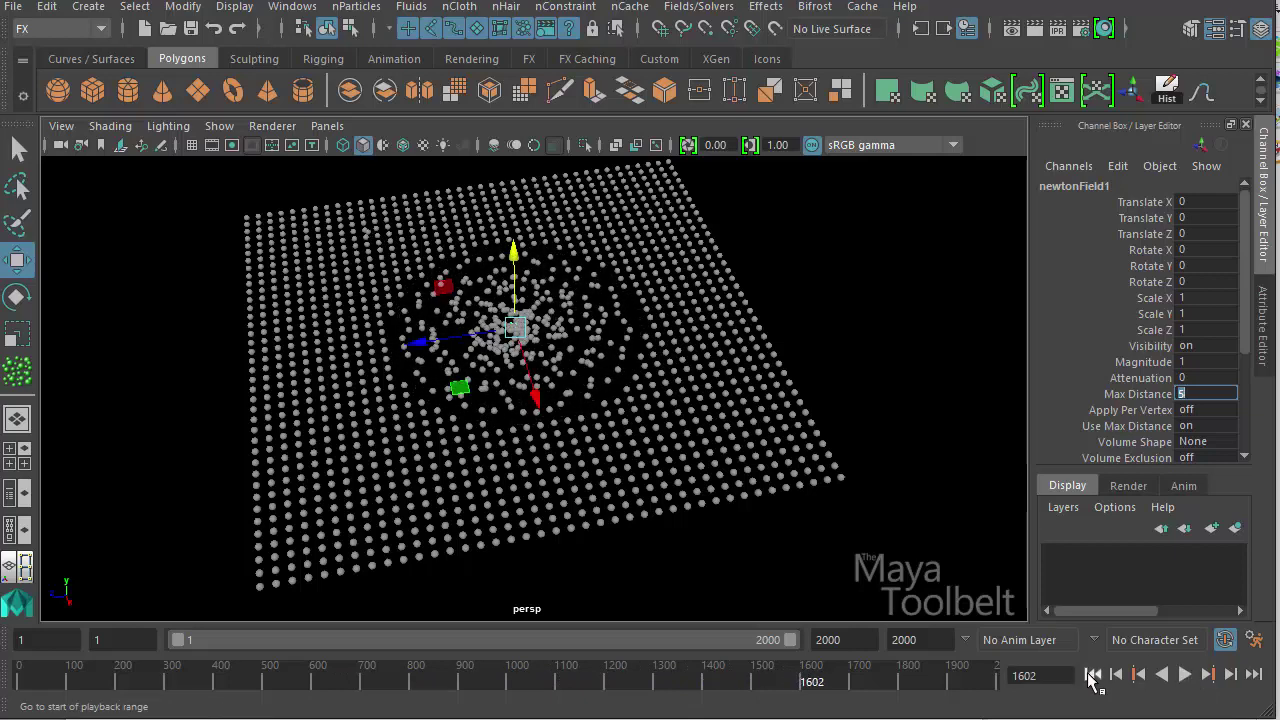
click(1092, 674)
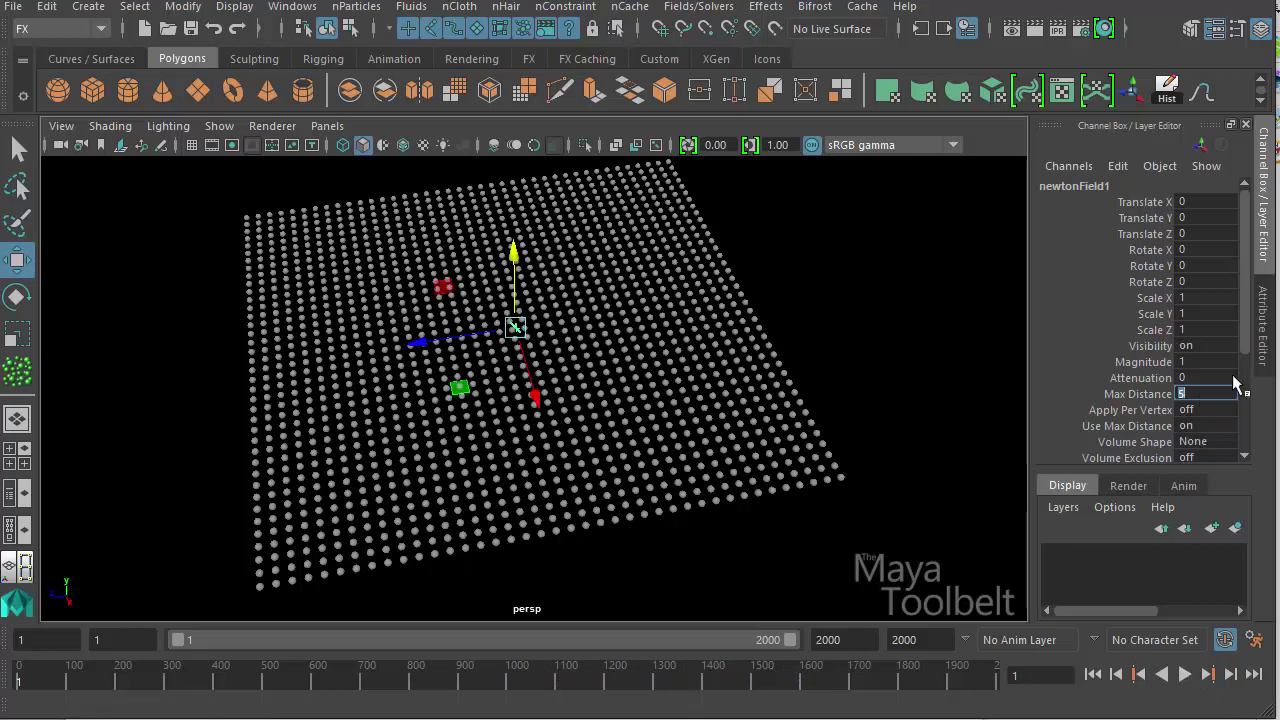
Scroll the Channel Box to Min Distance and open the Newton Options showing Min distance 0.2
scroll(1250, 338, down, 3)
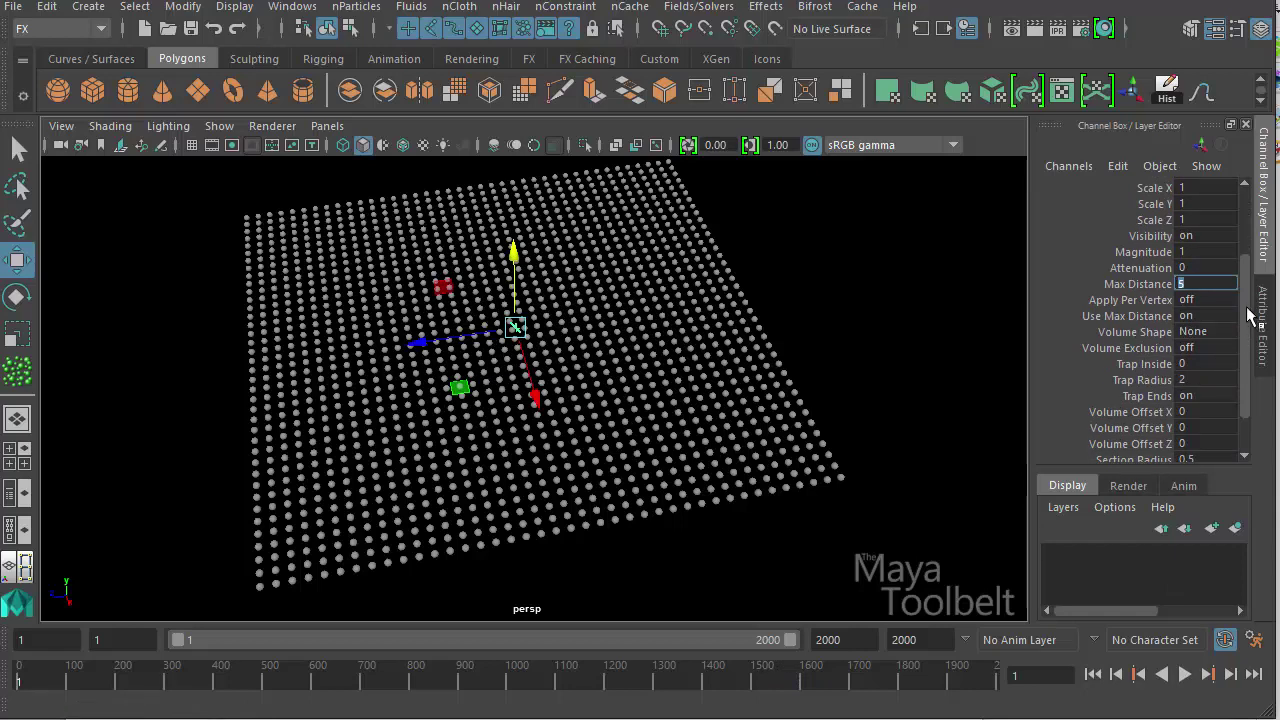
scroll(1250, 330, down, 2)
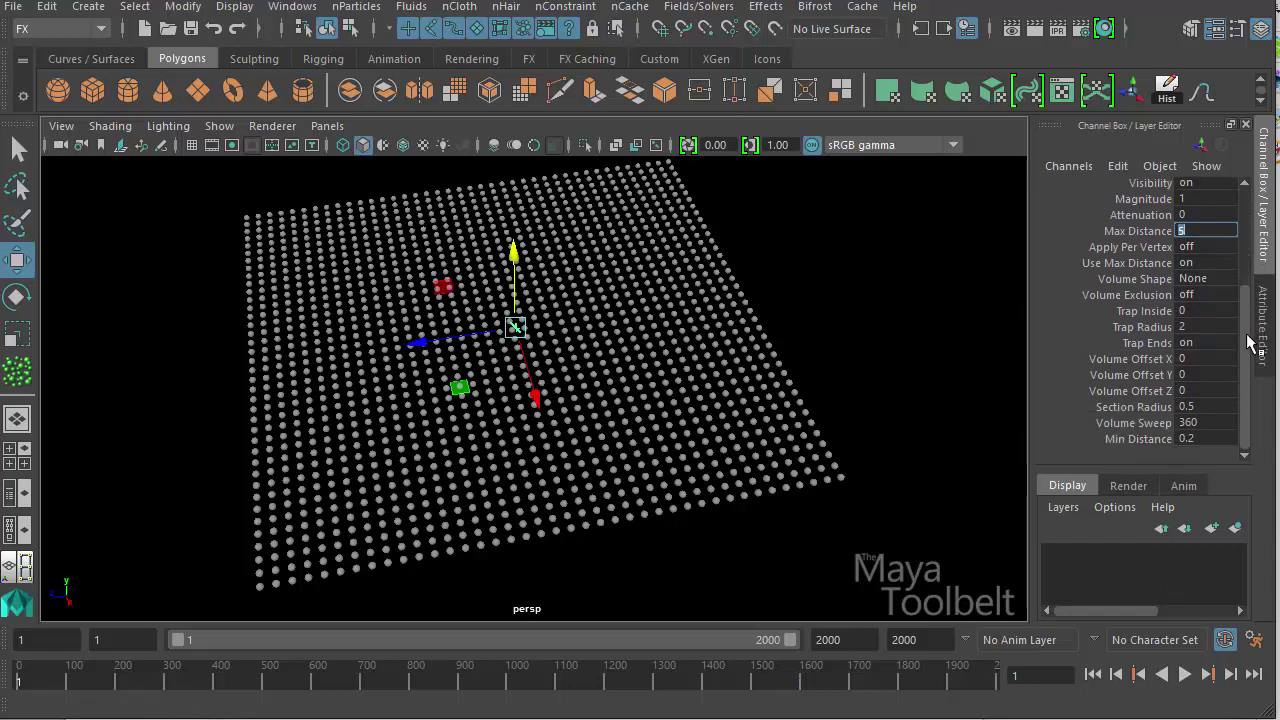
click(698, 6)
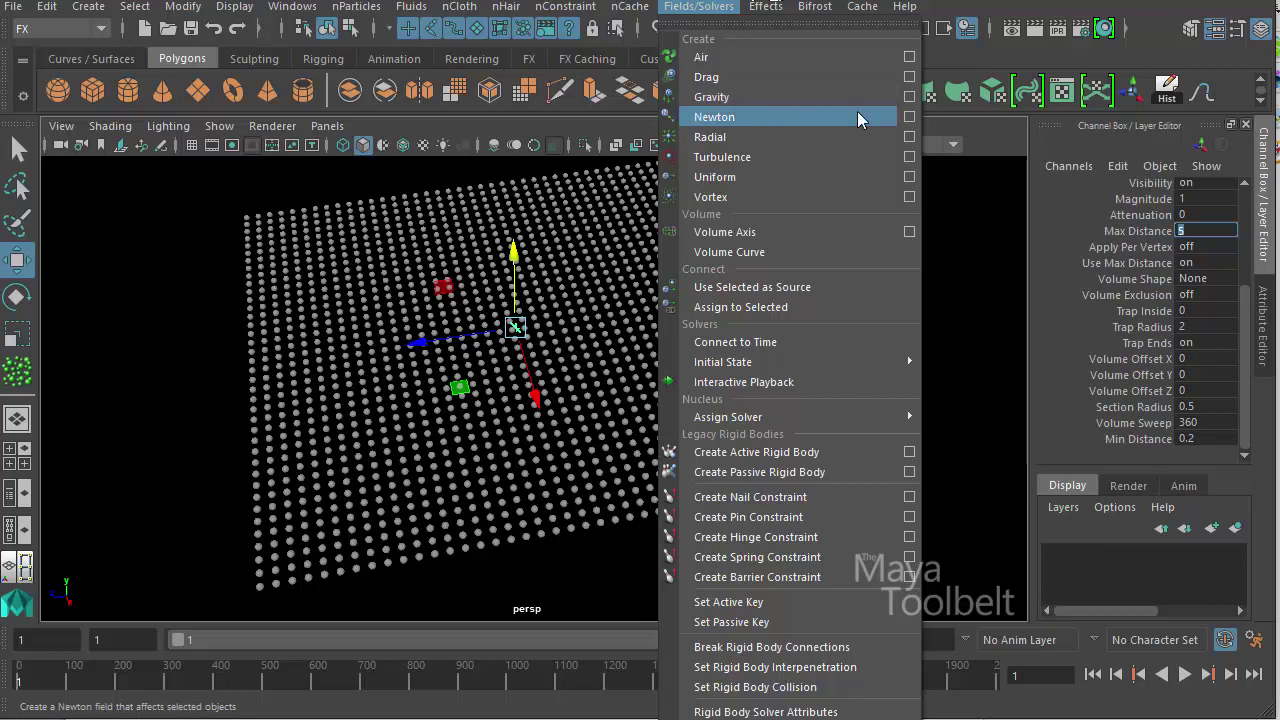
click(909, 117)
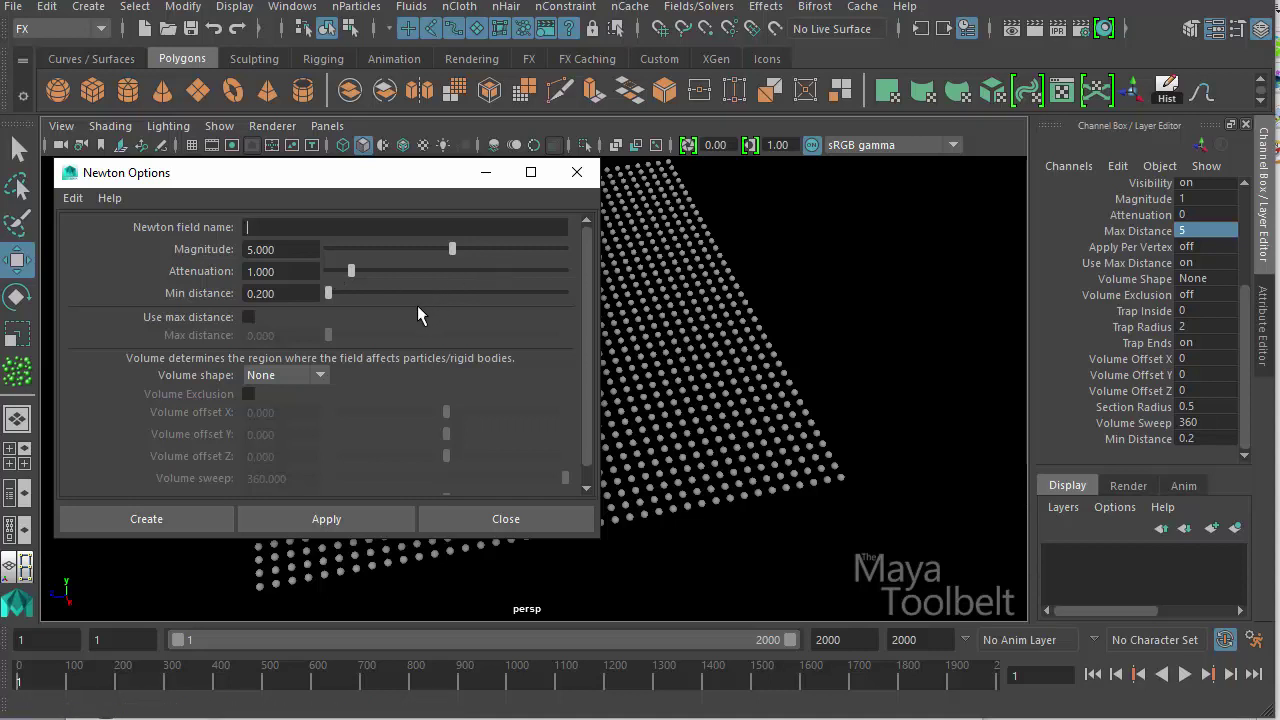
Set newtonField1's Min Distance to 2 and replay the simulation to see particles cluster centrally
click(489, 510)
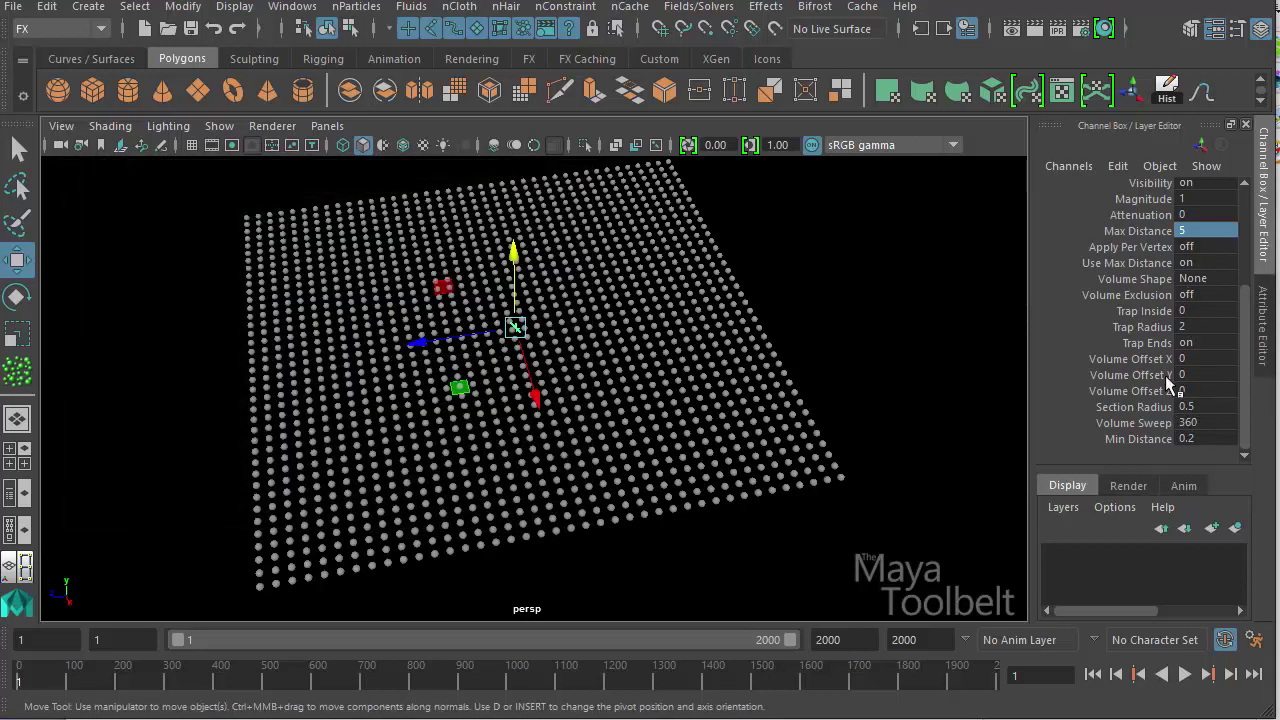
click(1215, 440)
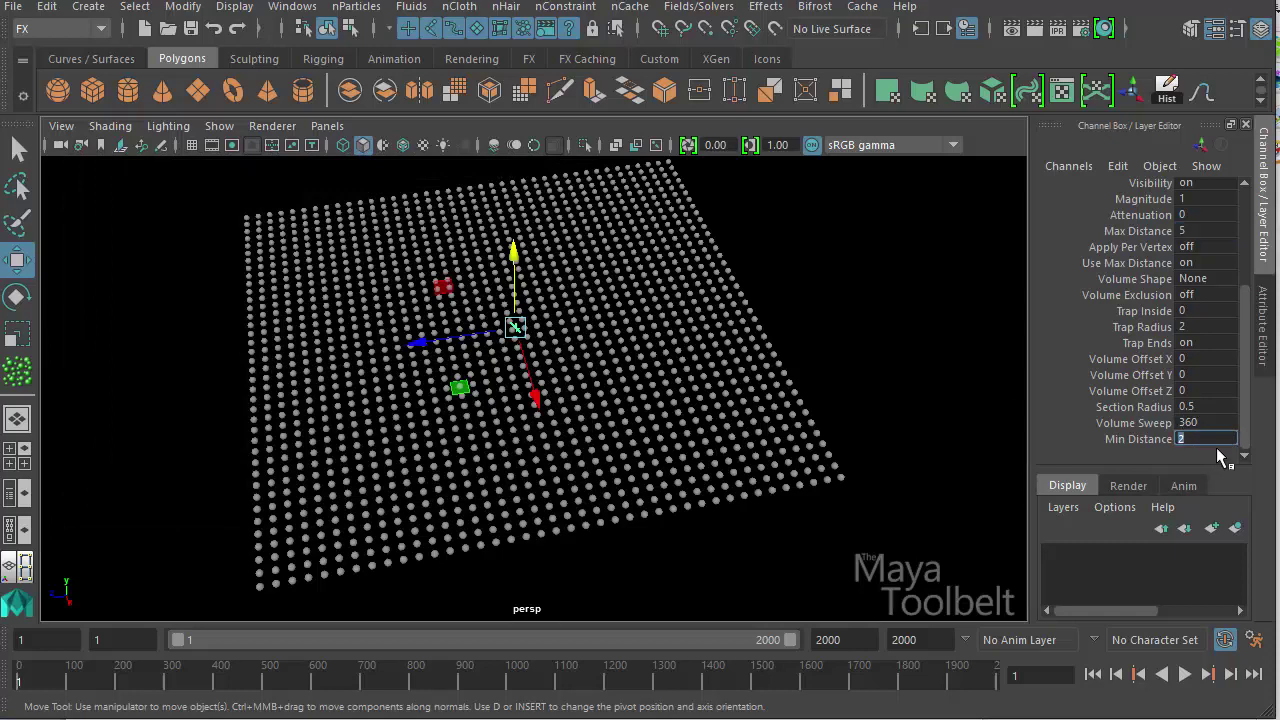
click(1186, 676)
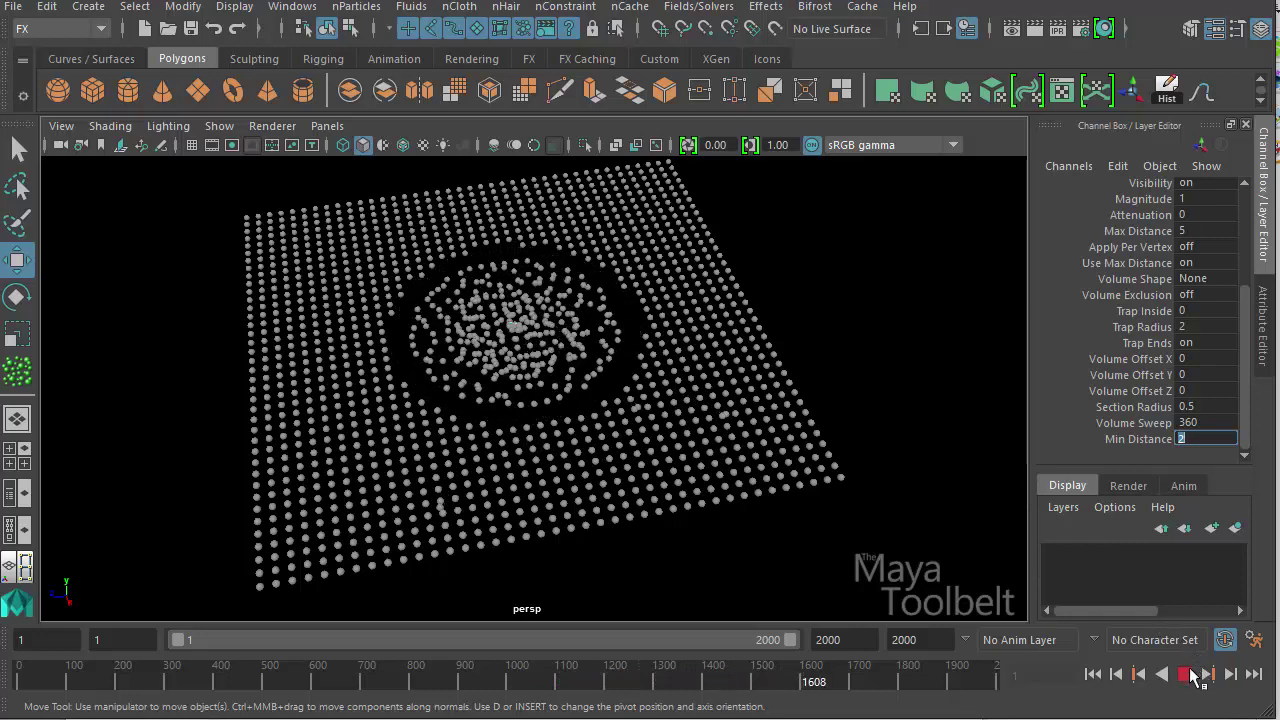
key(Escape)
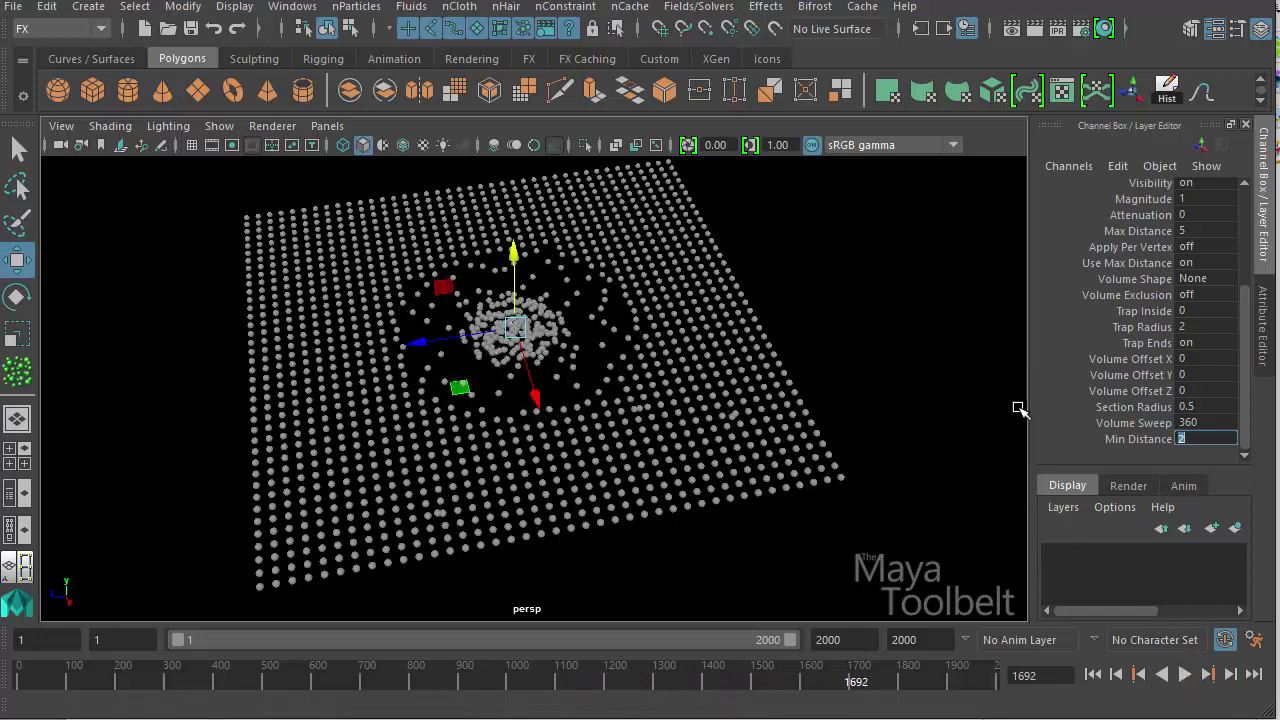
Review the Newton Options again, close them, and rewind the simulation to frame 1
click(700, 7)
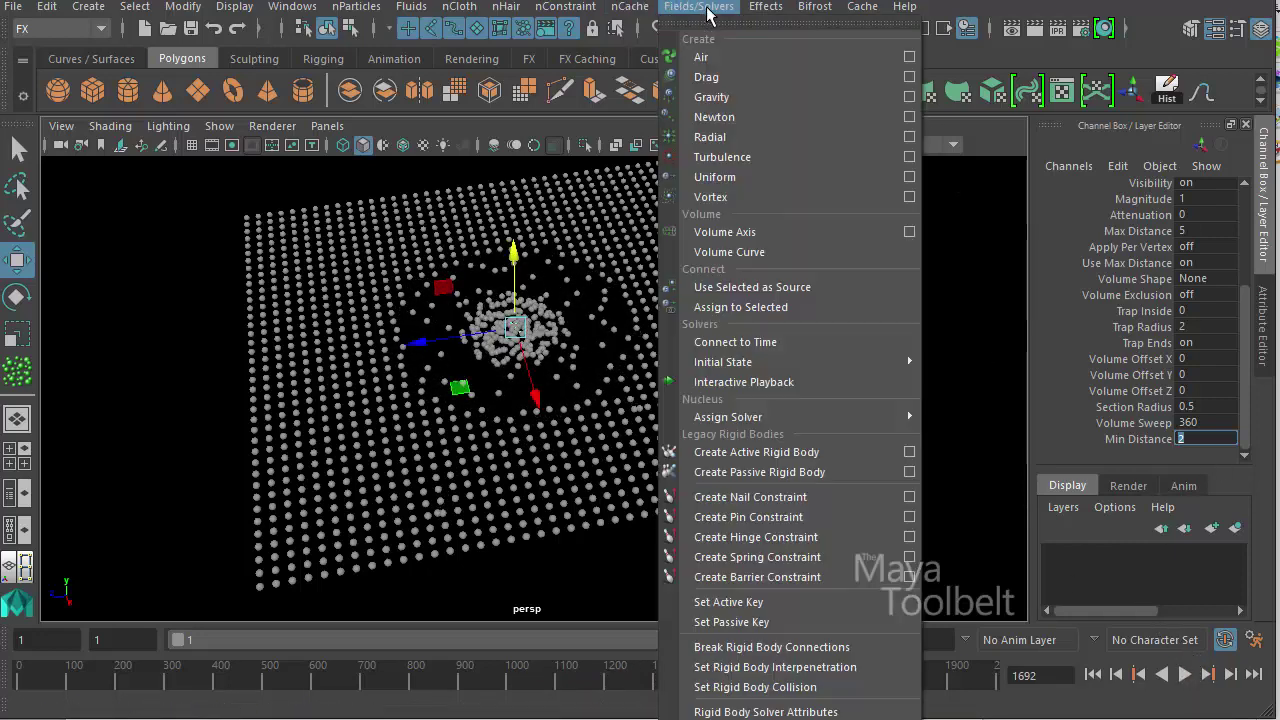
click(909, 120)
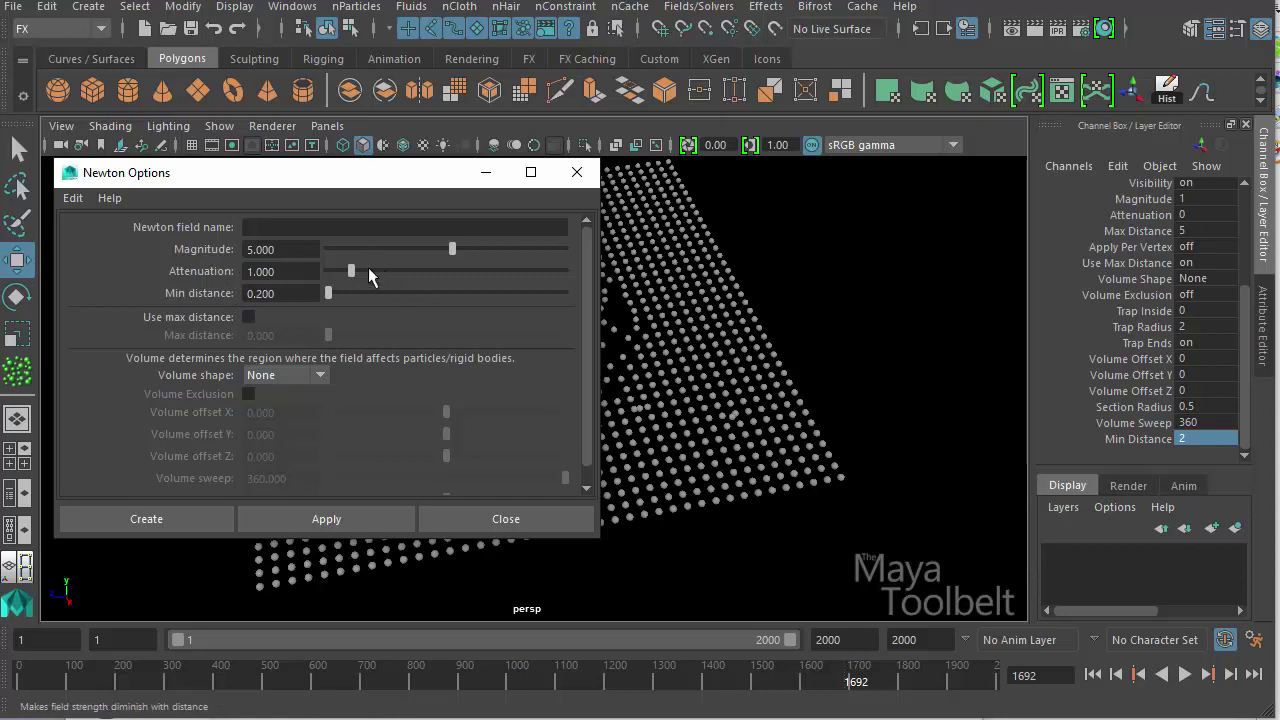
scroll(540, 421, down, 1)
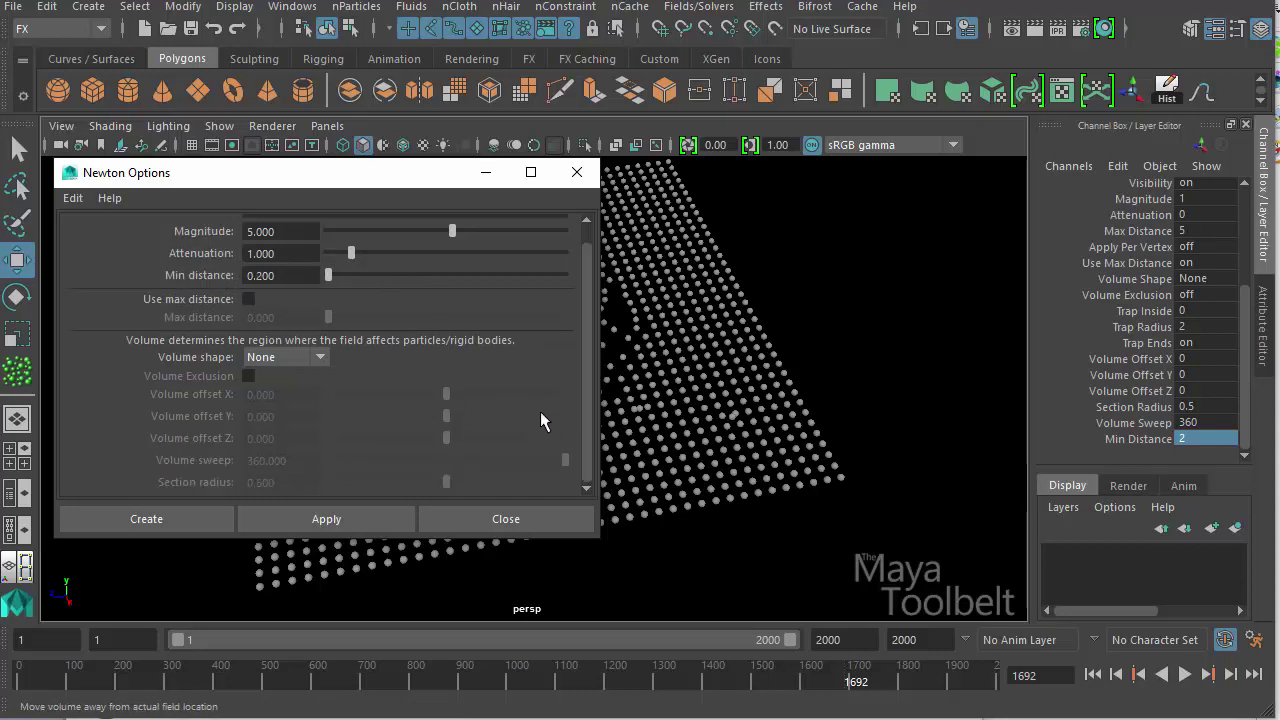
click(528, 519)
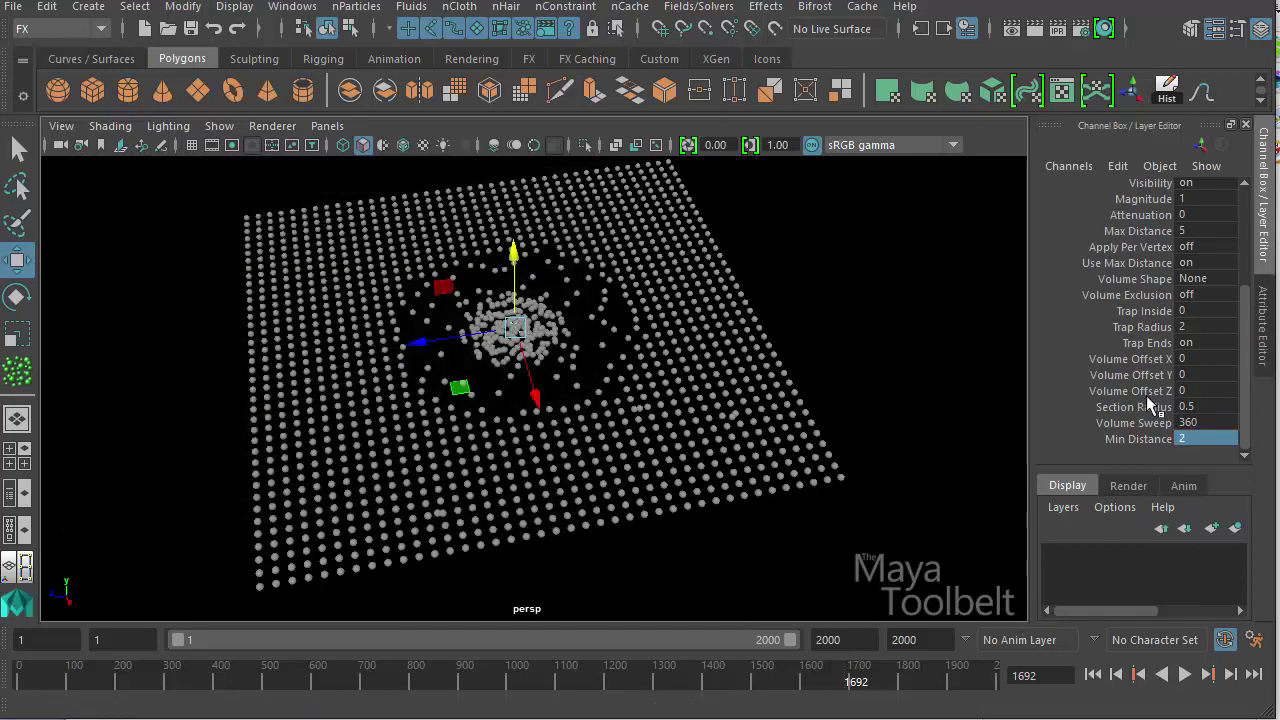
click(1093, 674)
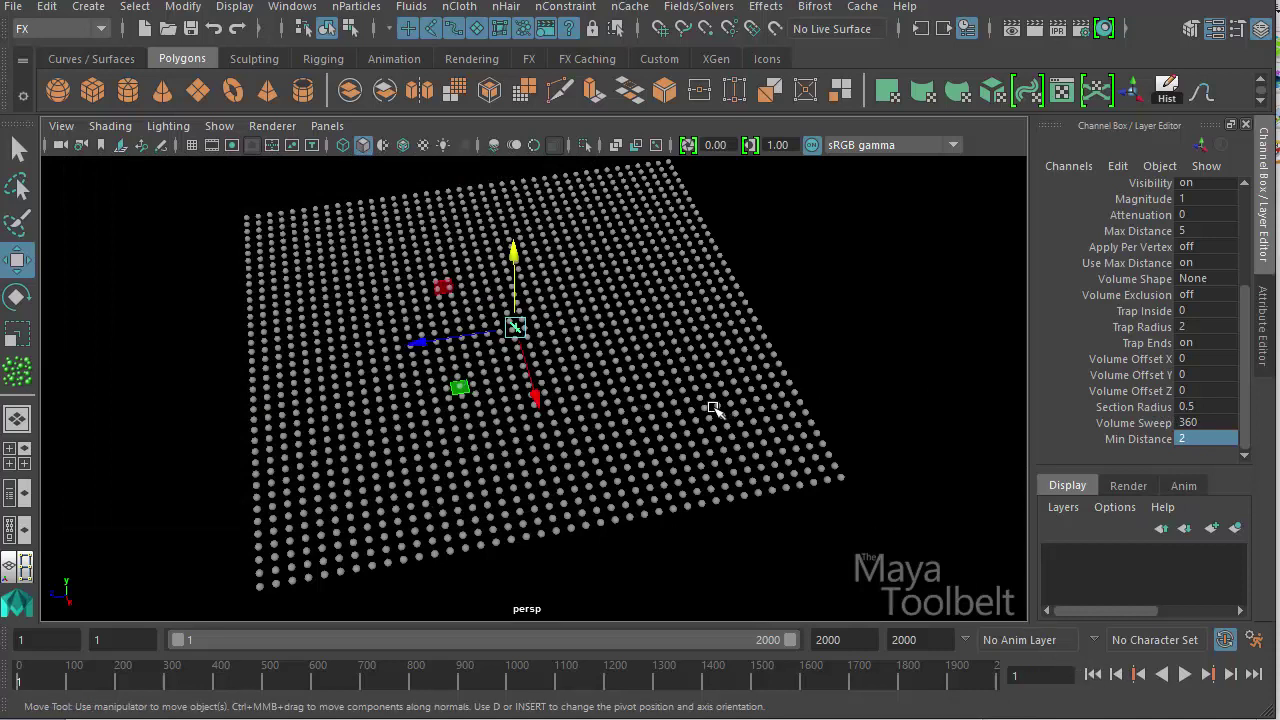
drag(470, 403, 226, 333)
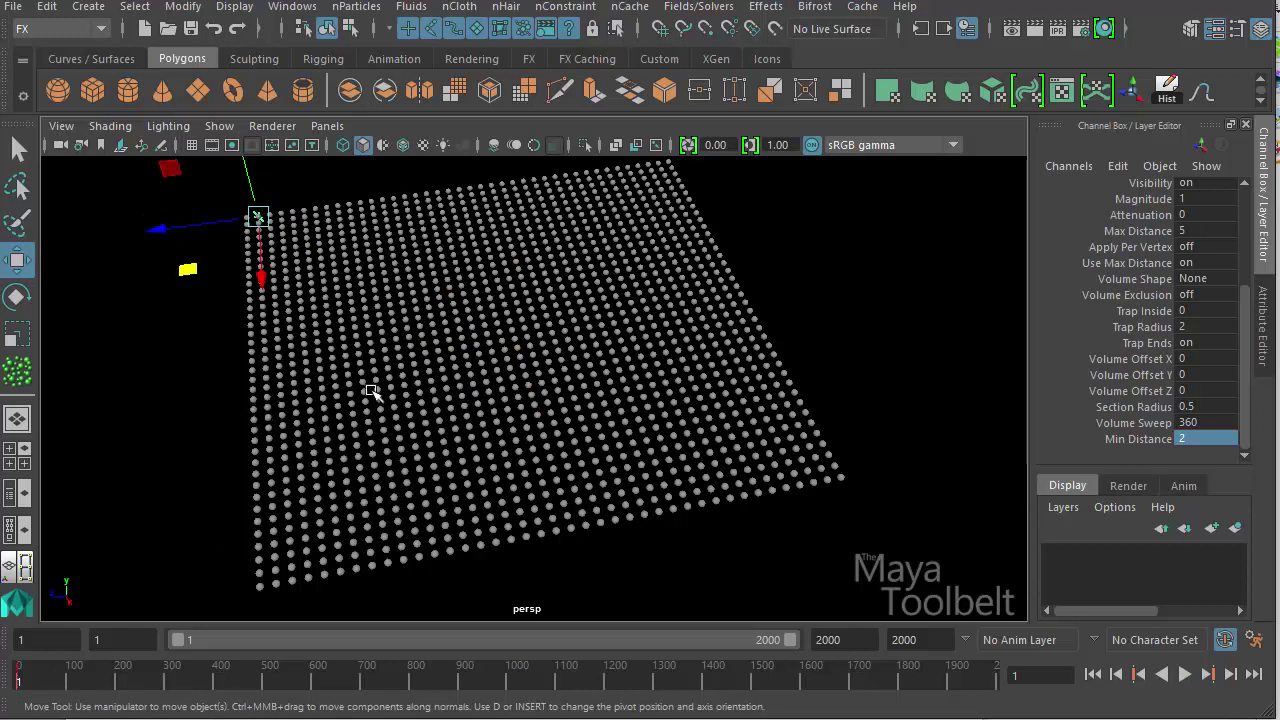
key(alt+v)
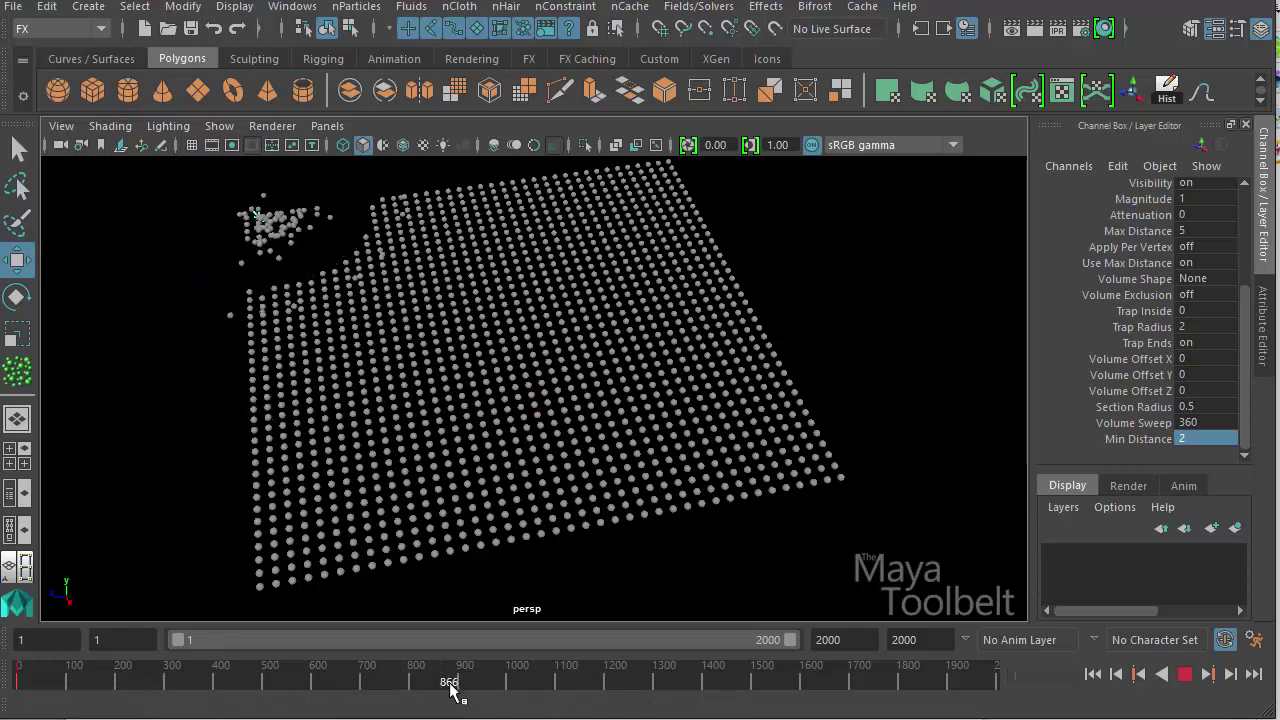
key(alt+v)
middle_drag(188, 268, 792, 560)
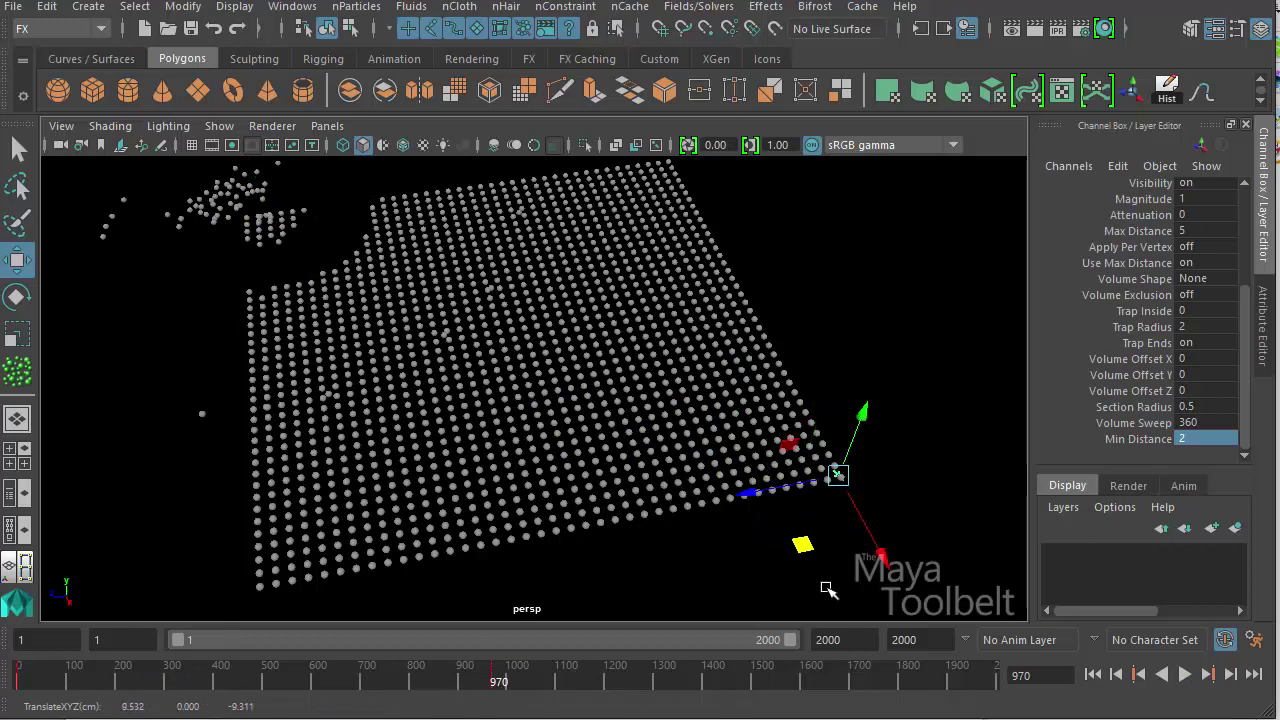
click(1093, 674)
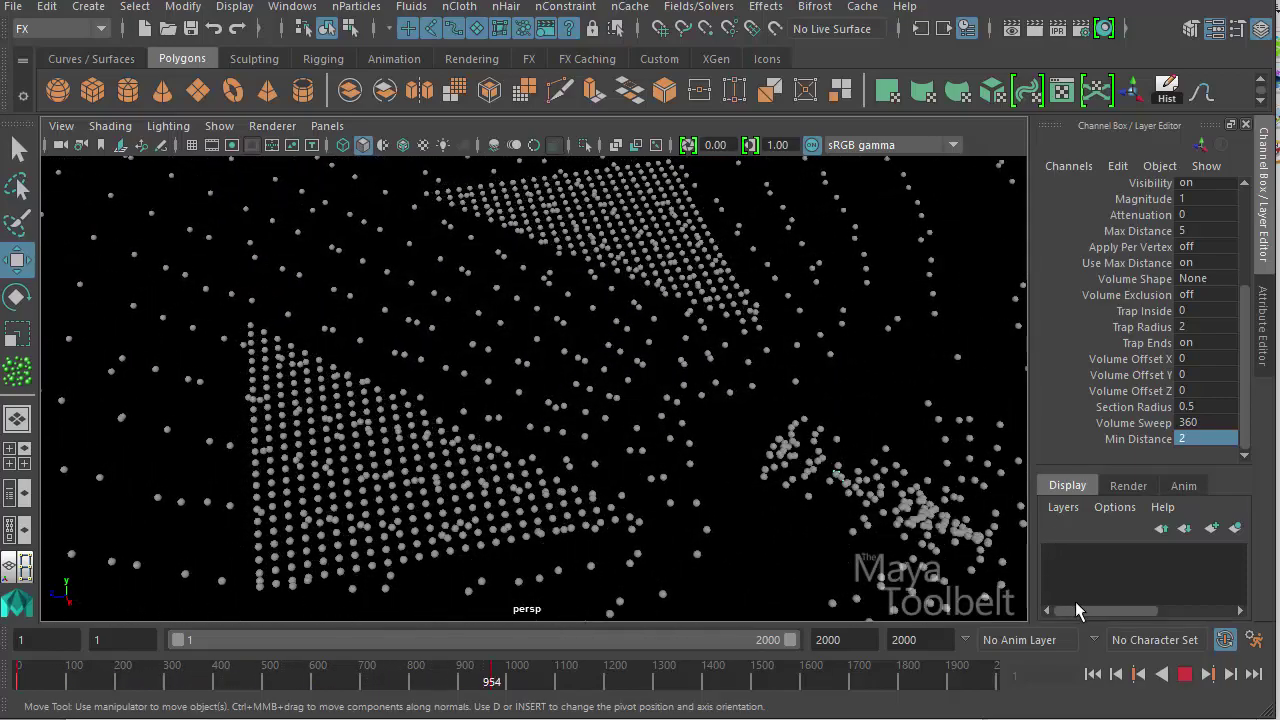
click(1185, 676)
click(1093, 674)
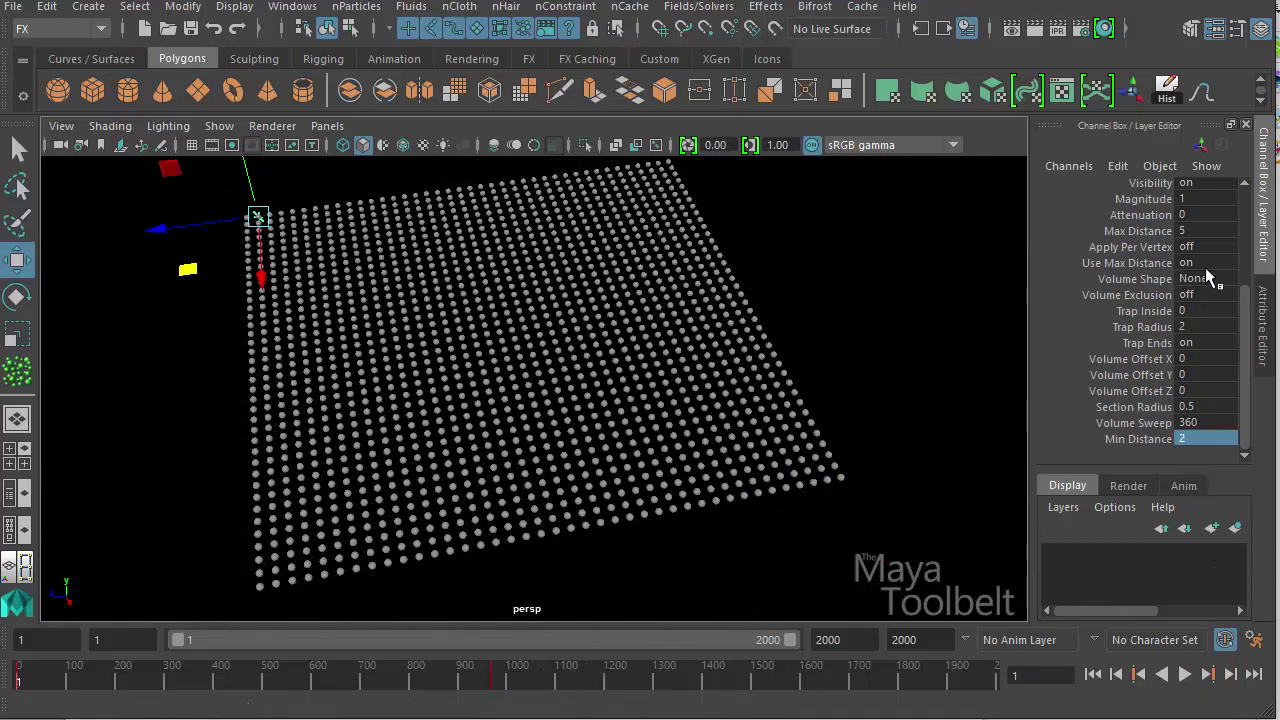
Turn off Use Max Distance and set newtonField1's Min Distance to 0.2
double_click(1208, 230)
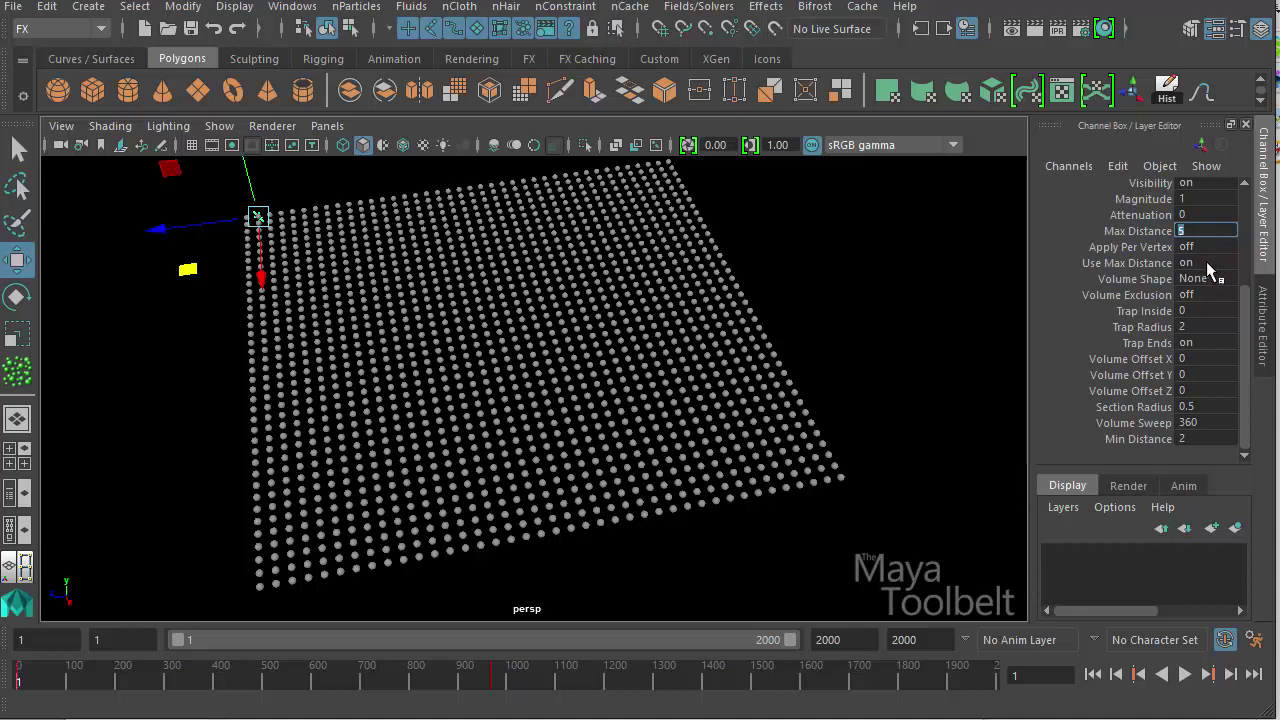
double_click(1206, 262)
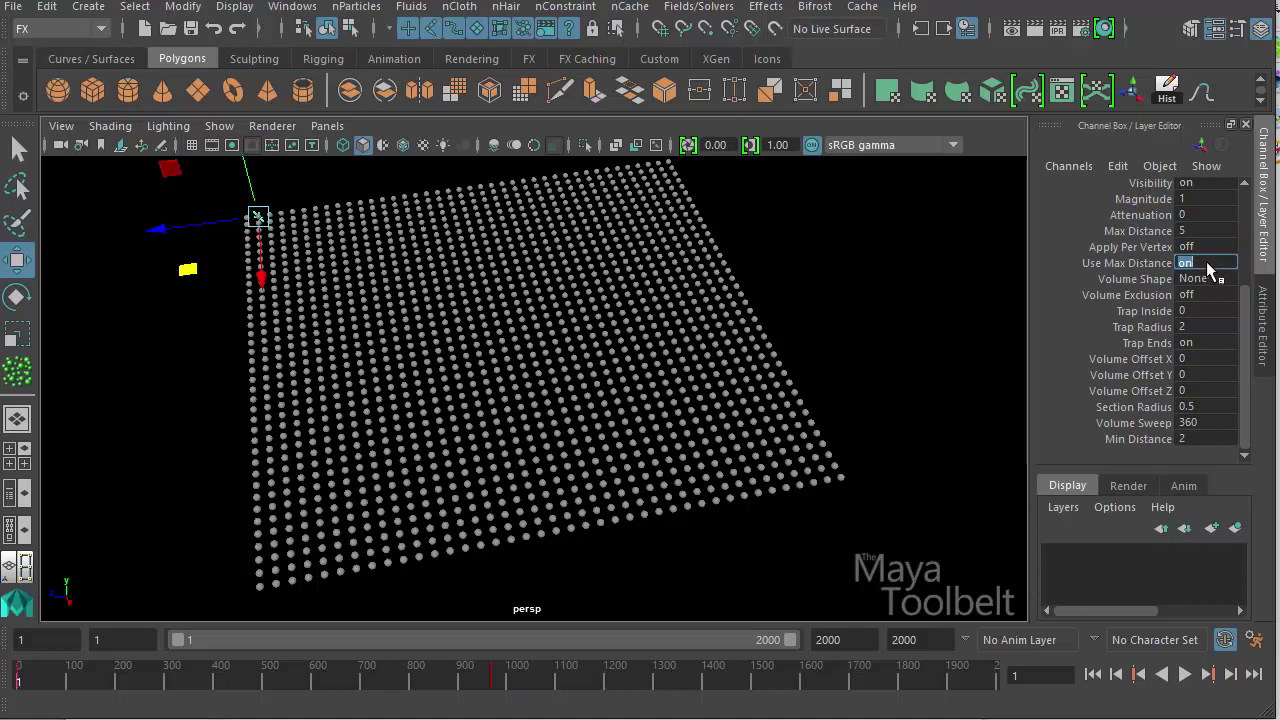
double_click(1199, 440)
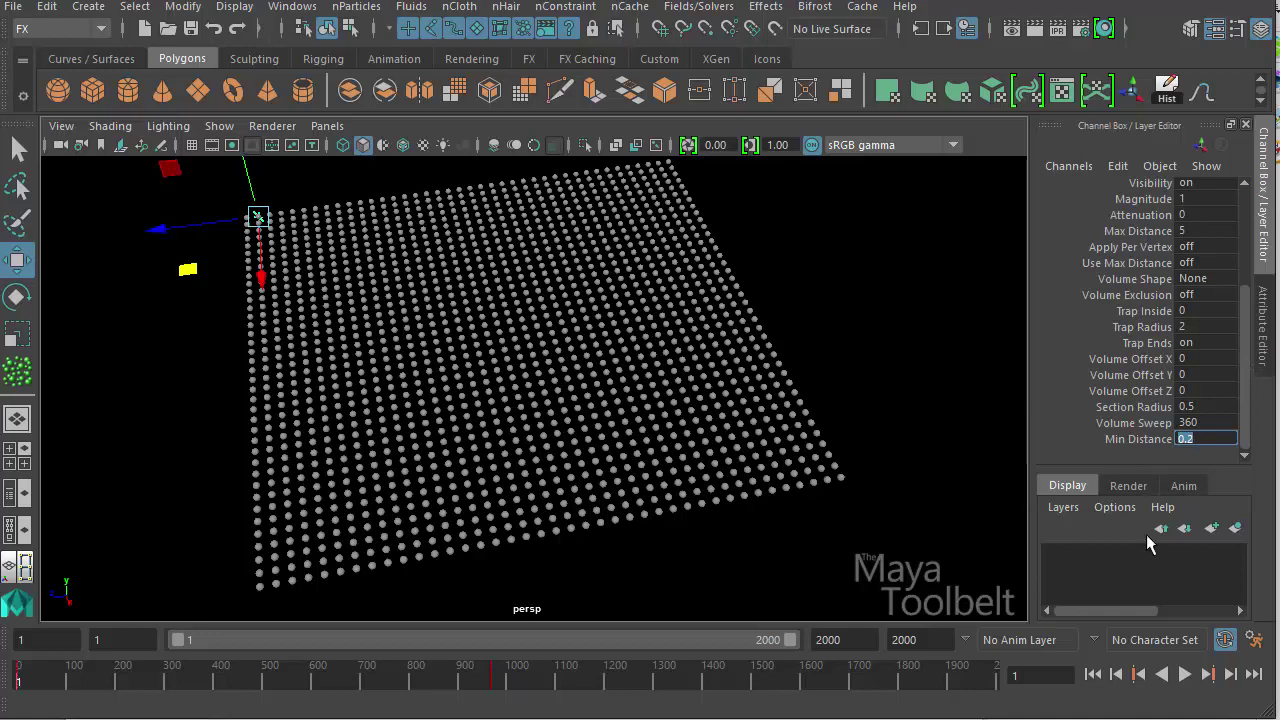
Replay the simulation to watch particles swirl toward the corner, then rewind to frame 1
click(1185, 675)
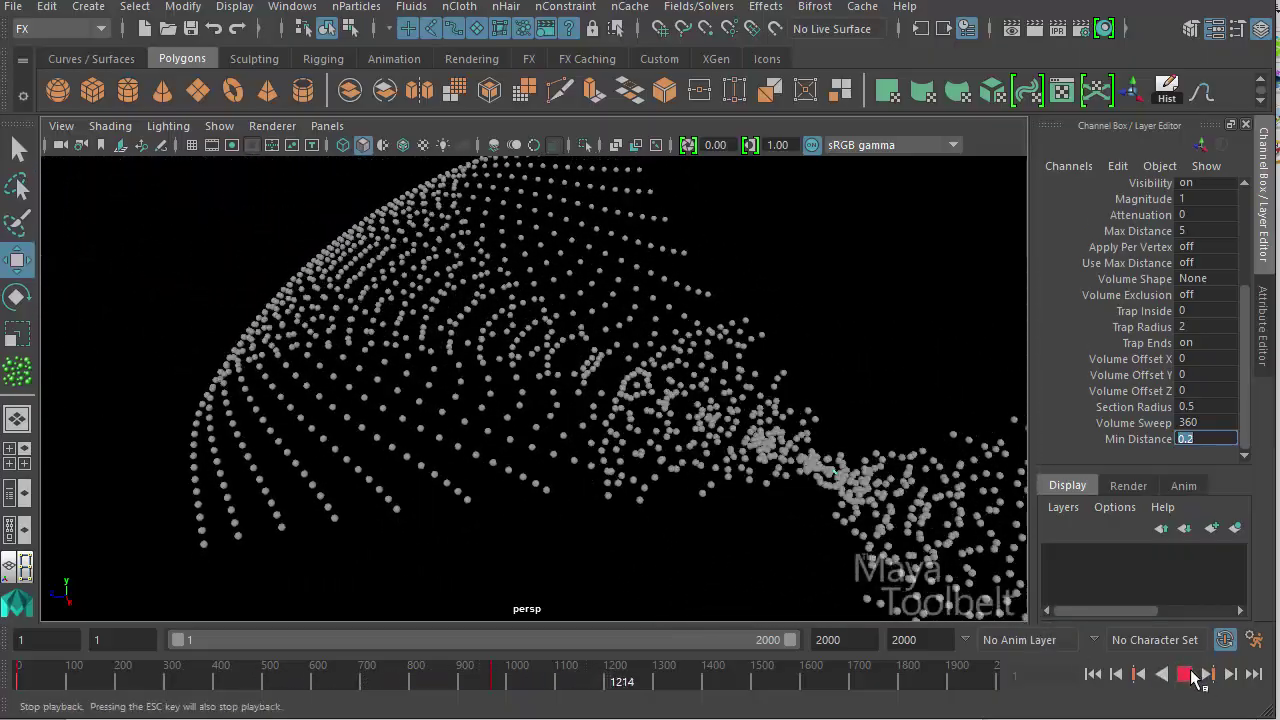
click(1186, 674)
click(1093, 674)
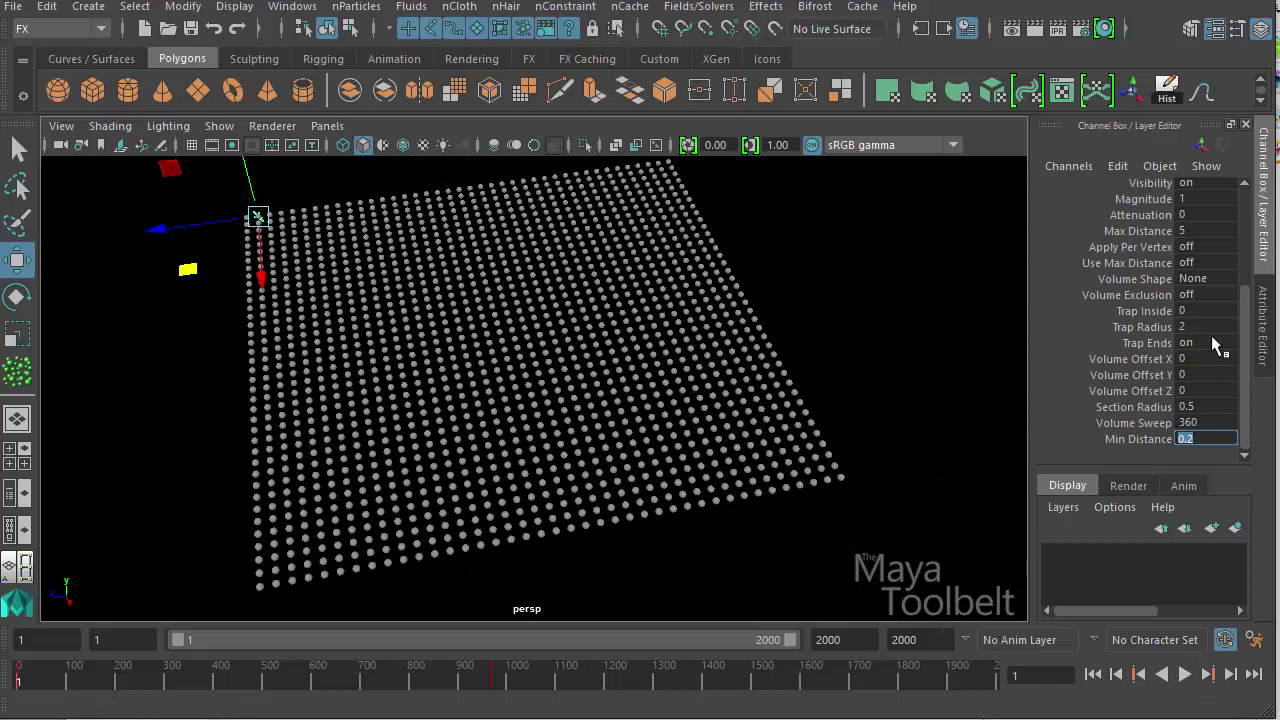
Set Use Max Distance to 1 with Max Distance 15, and replay the simulation
click(1222, 264)
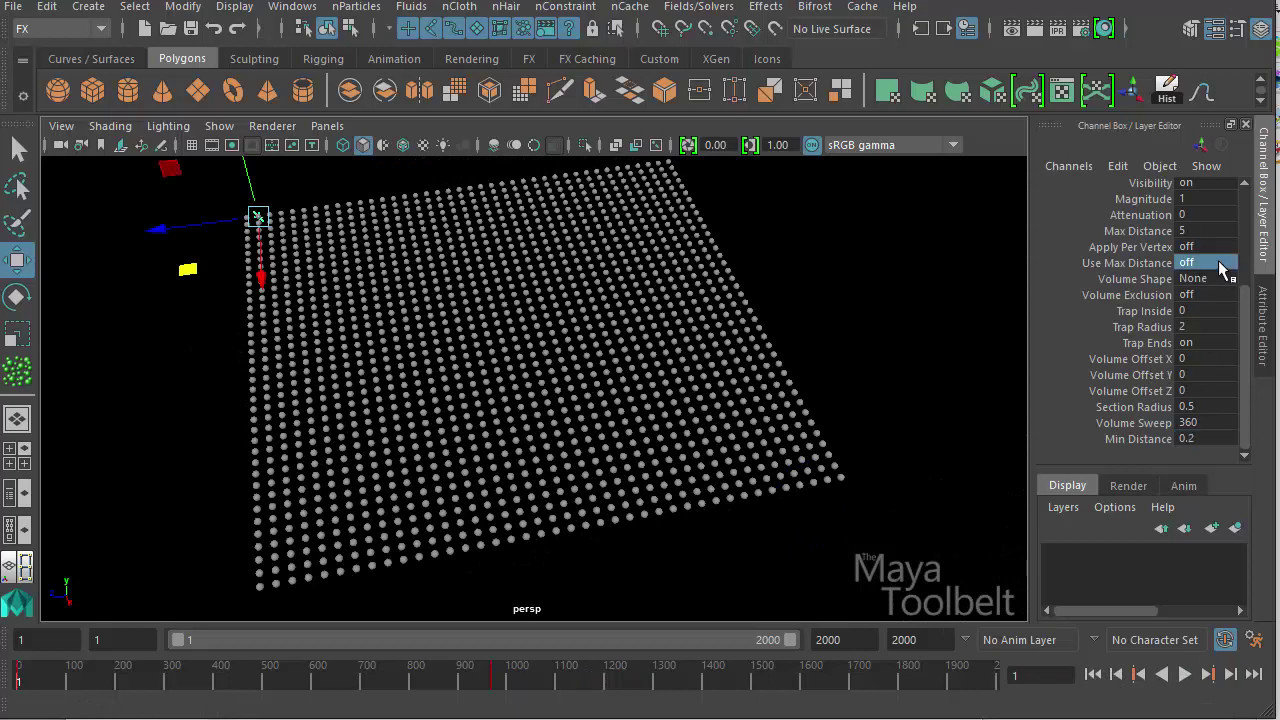
text(1)
key(Return)
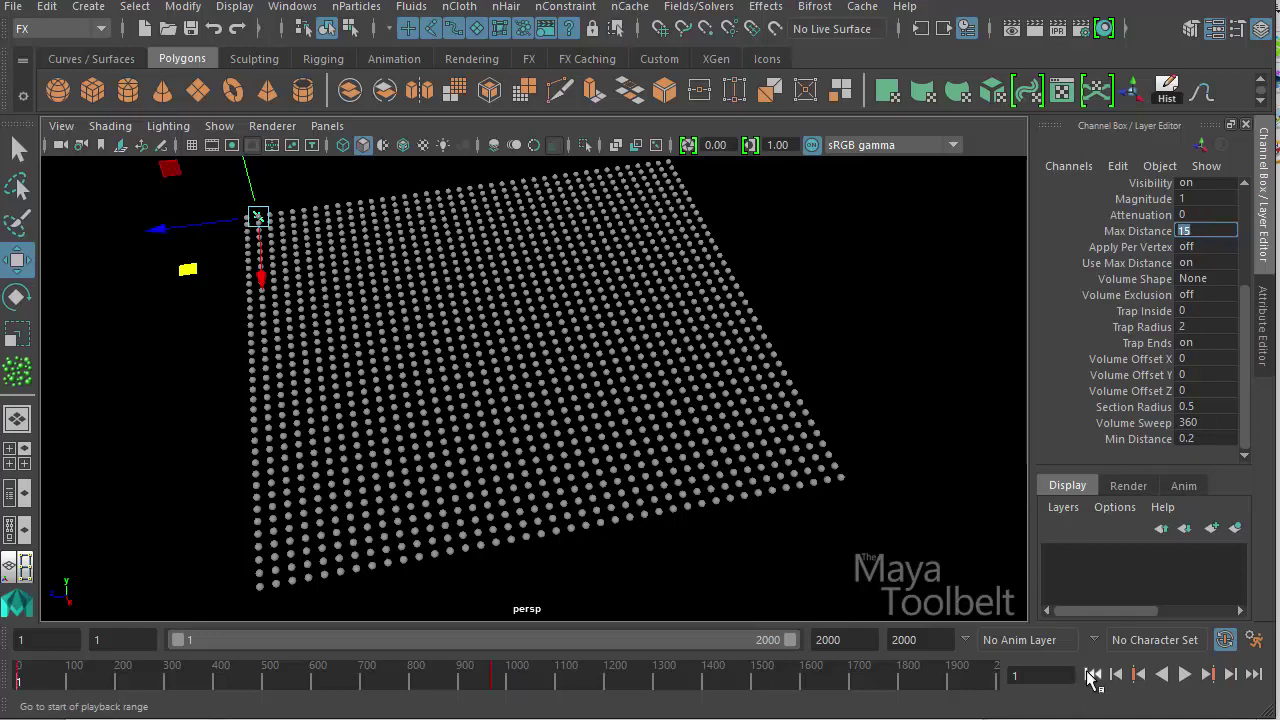
click(1185, 675)
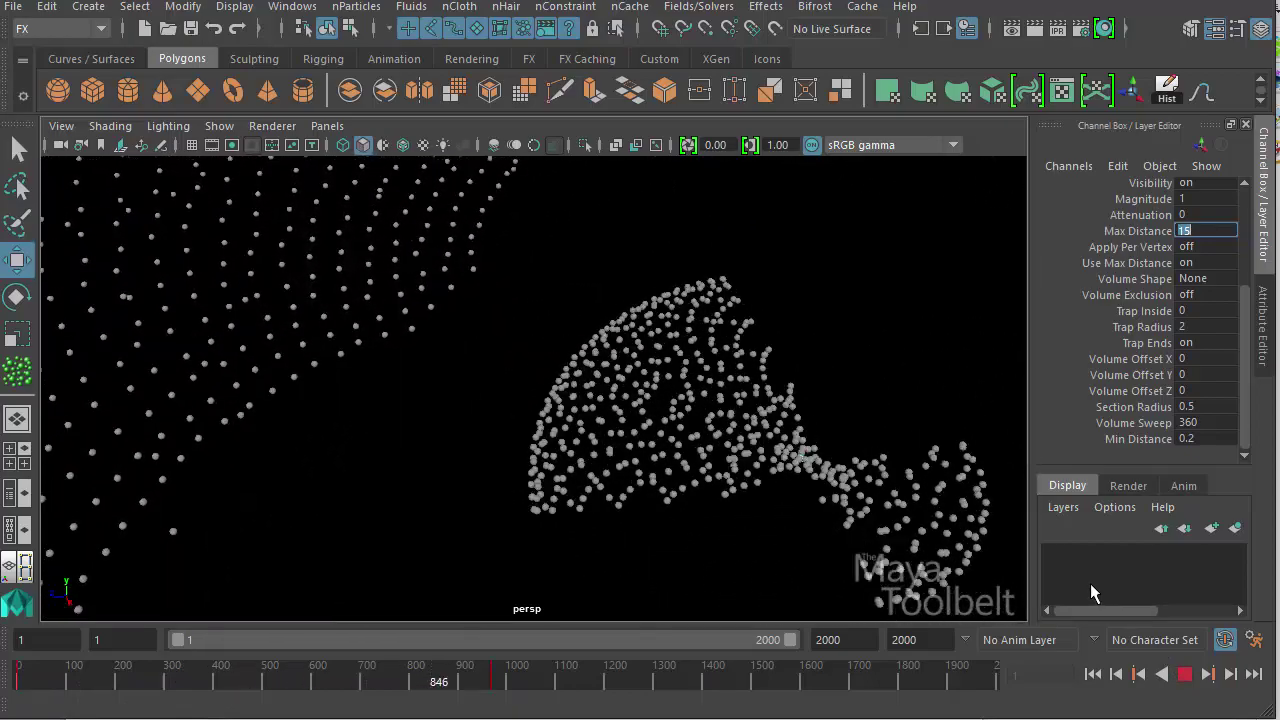
click(1166, 674)
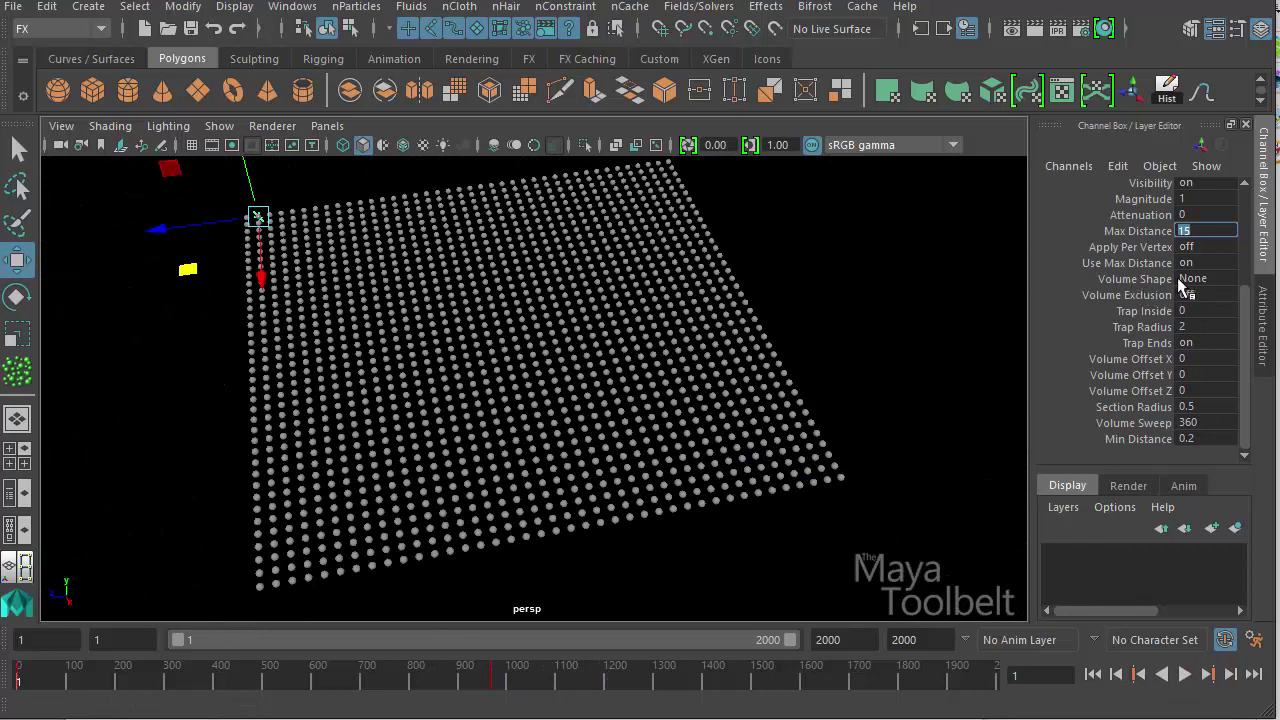
Give newtonField1 a Sphere volume shape and scale it up about 5.6 times
click(1177, 277)
click(1224, 318)
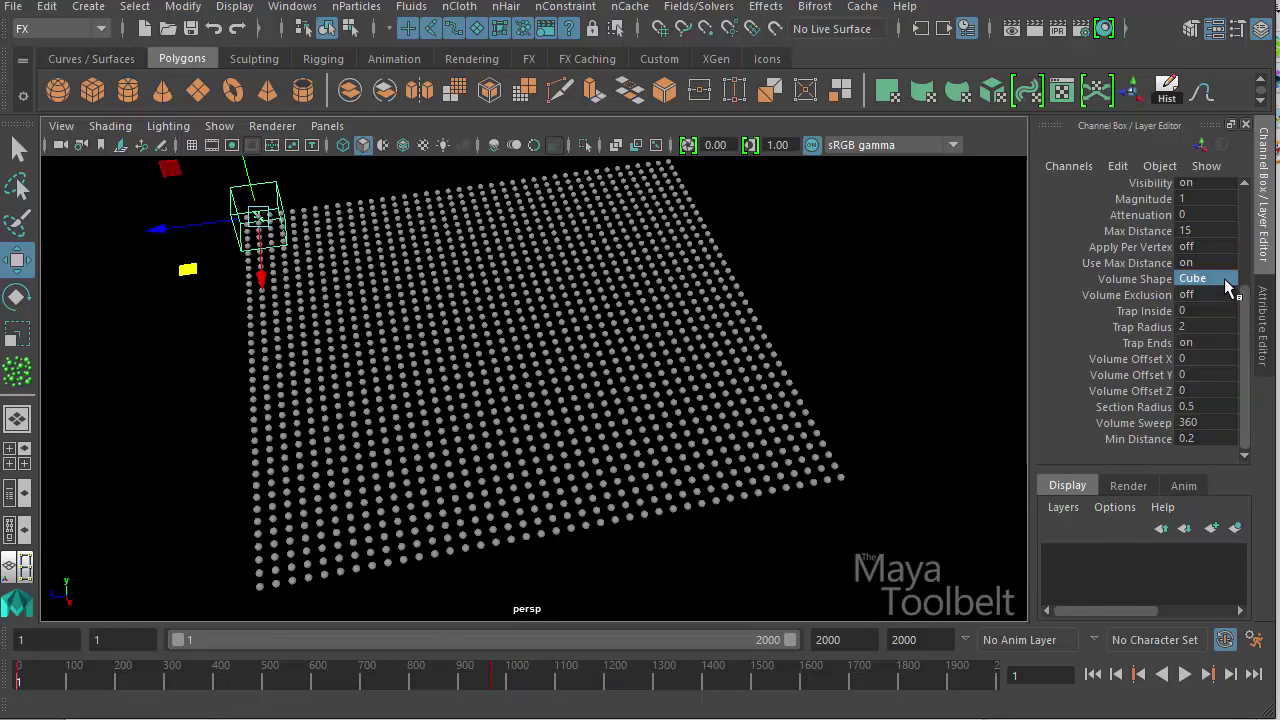
click(1220, 277)
click(1222, 338)
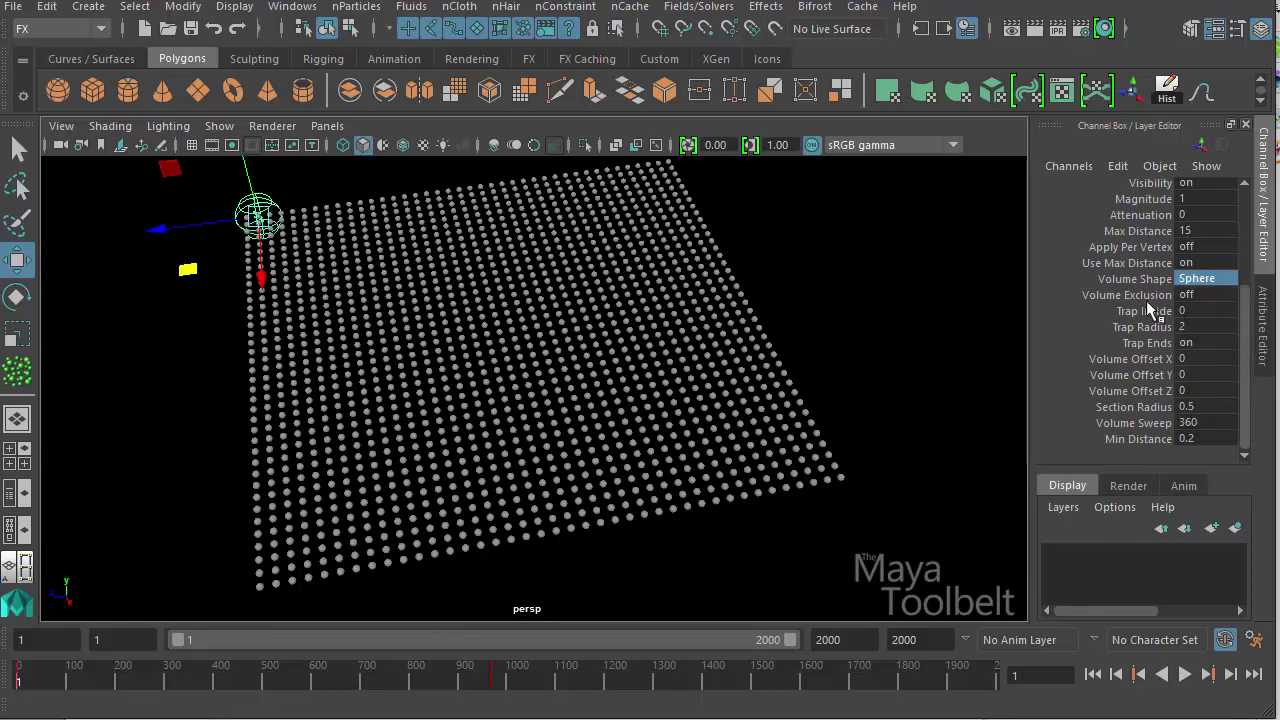
key(r)
middle_drag(378, 288, 586, 434)
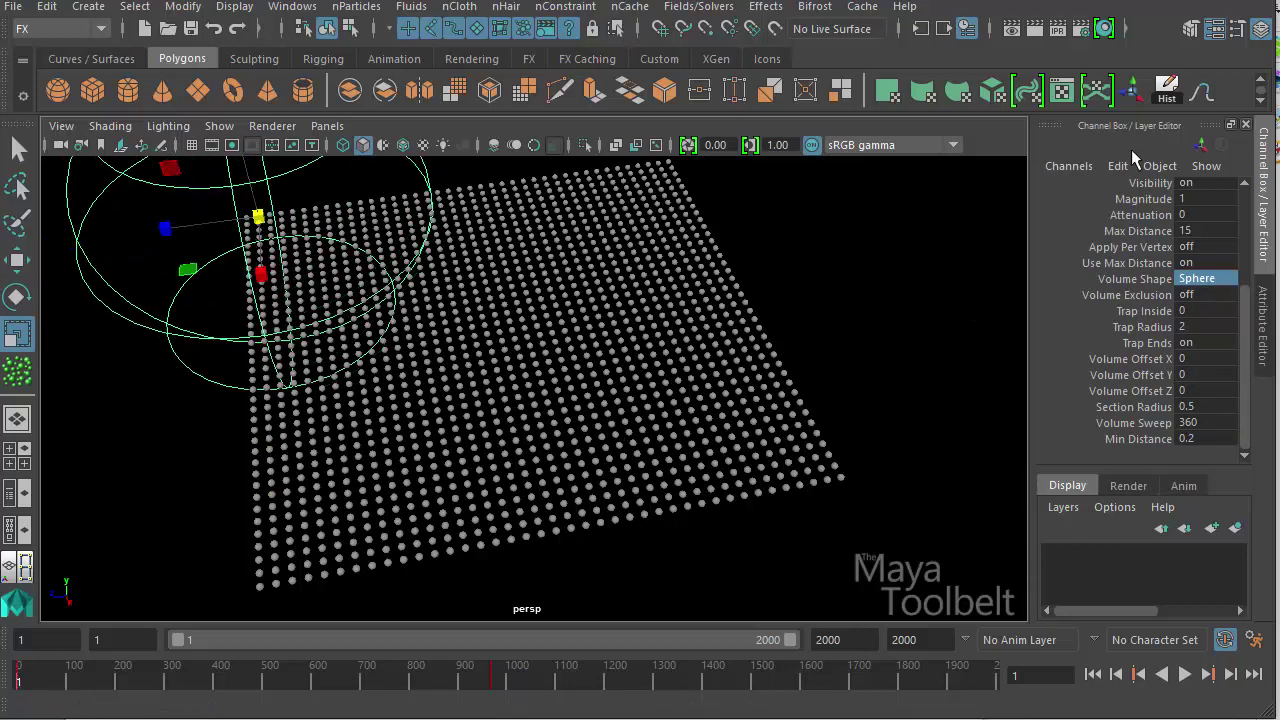
Set Use Max Distance to 0, replay the whole grid being pulled, and rewind to frame 1
click(1208, 230)
double_click(1214, 262)
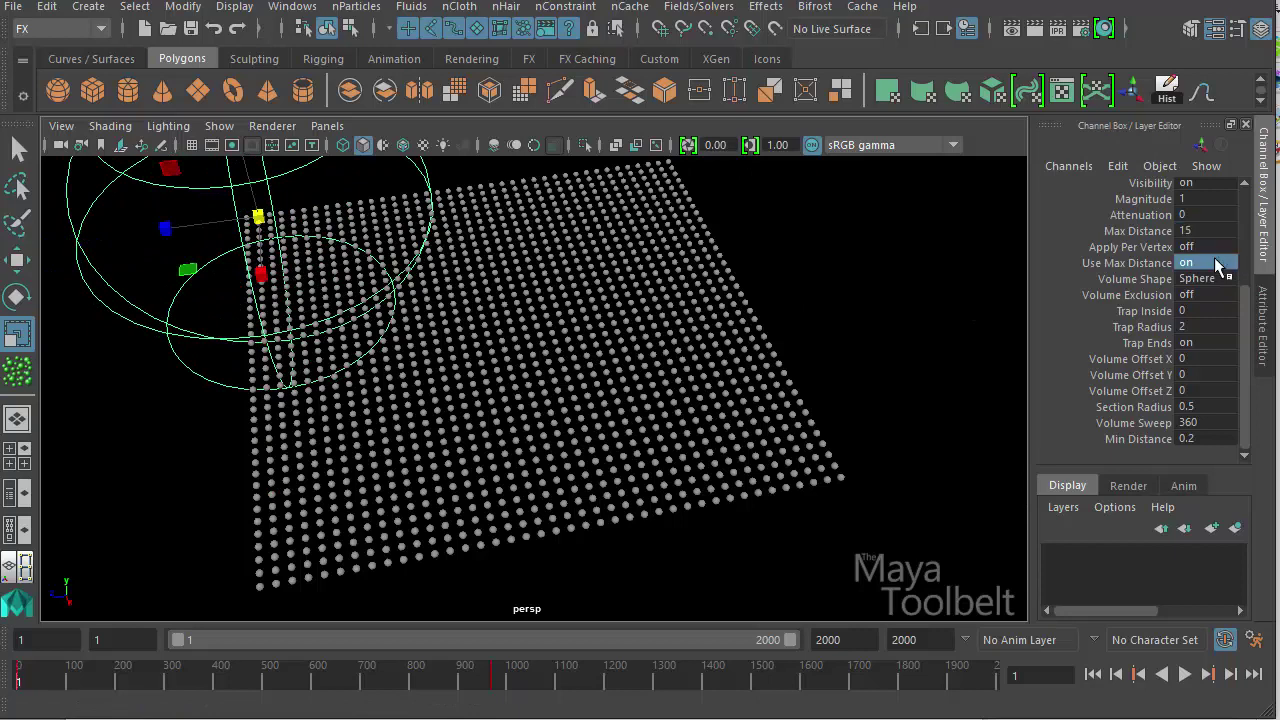
text(0)
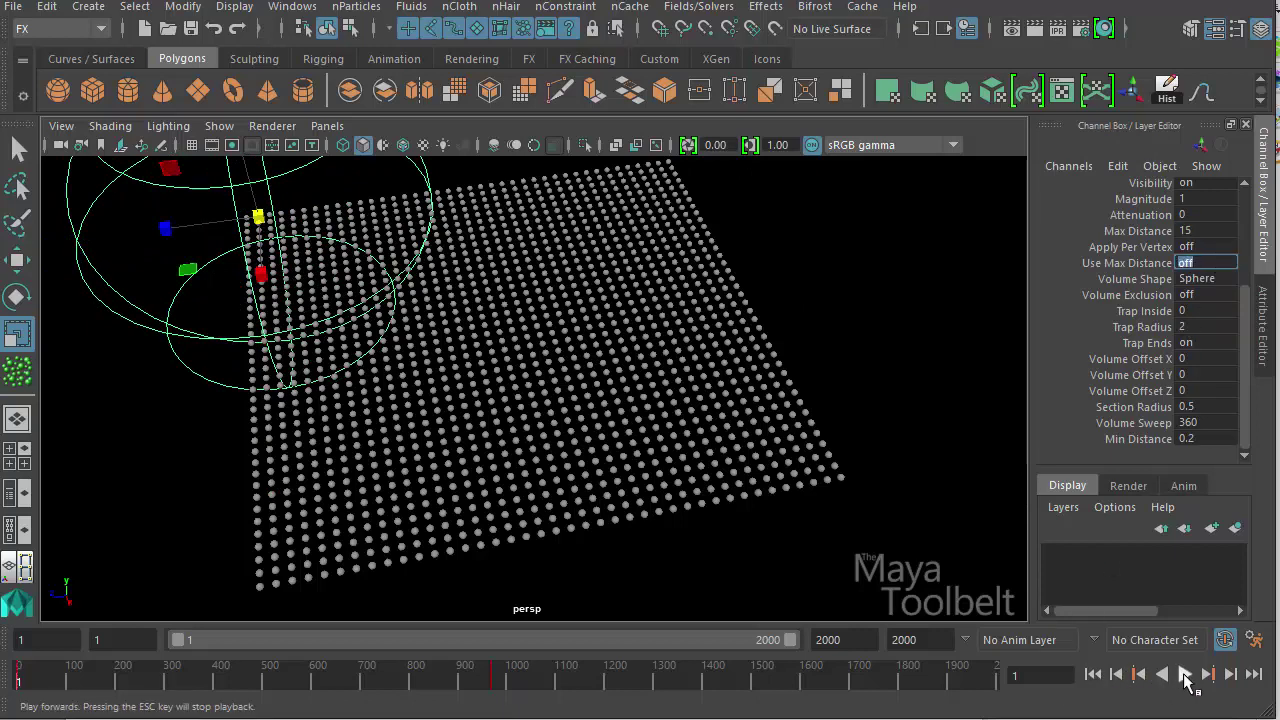
click(1185, 675)
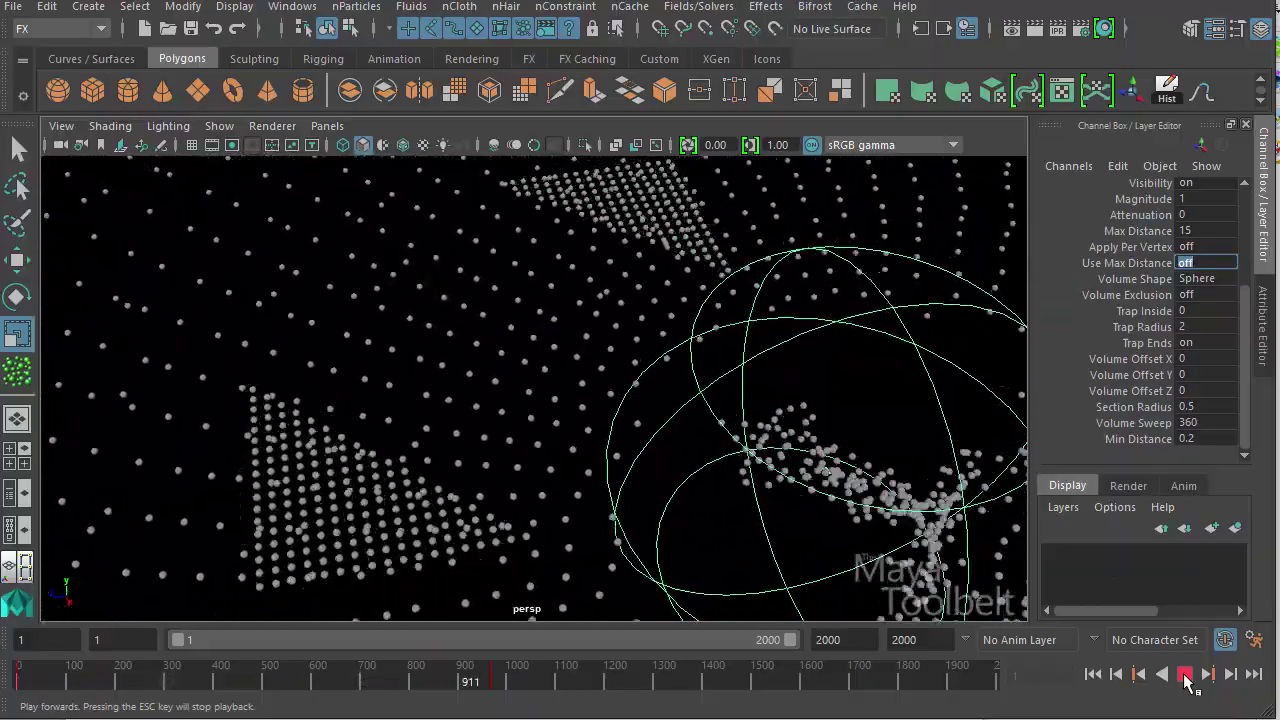
click(1185, 675)
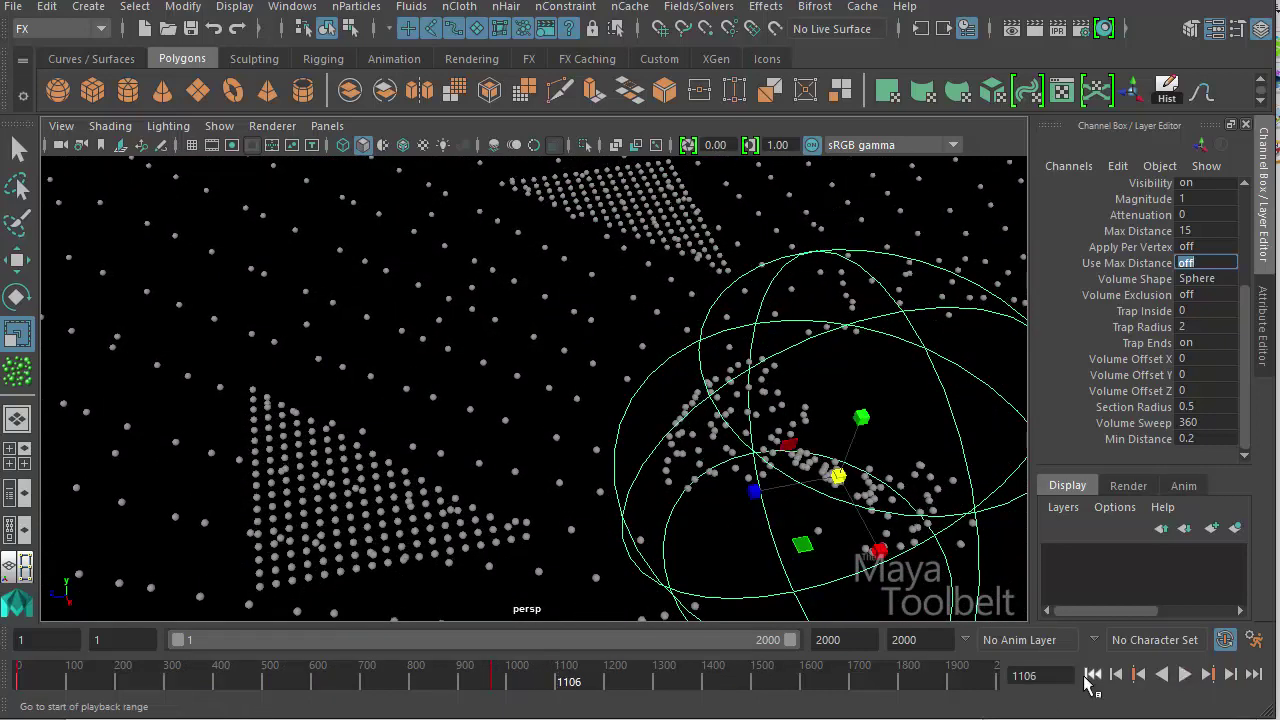
click(1090, 676)
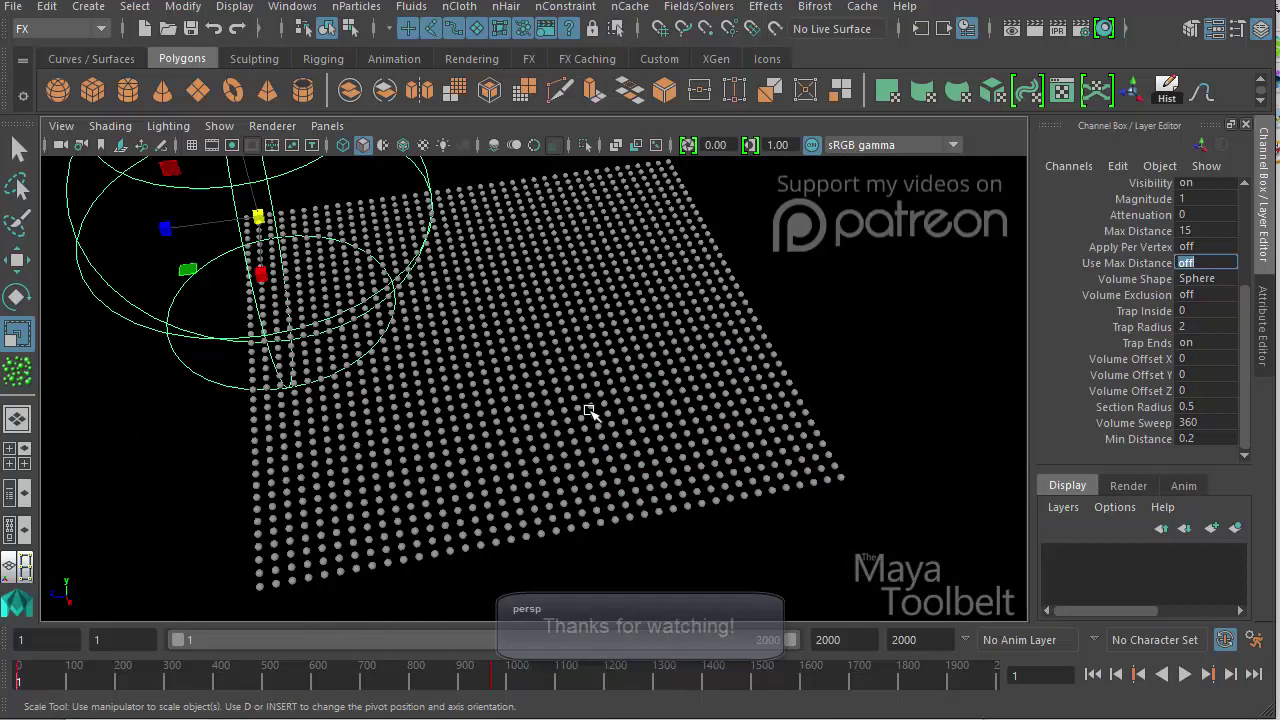
click(698, 6)
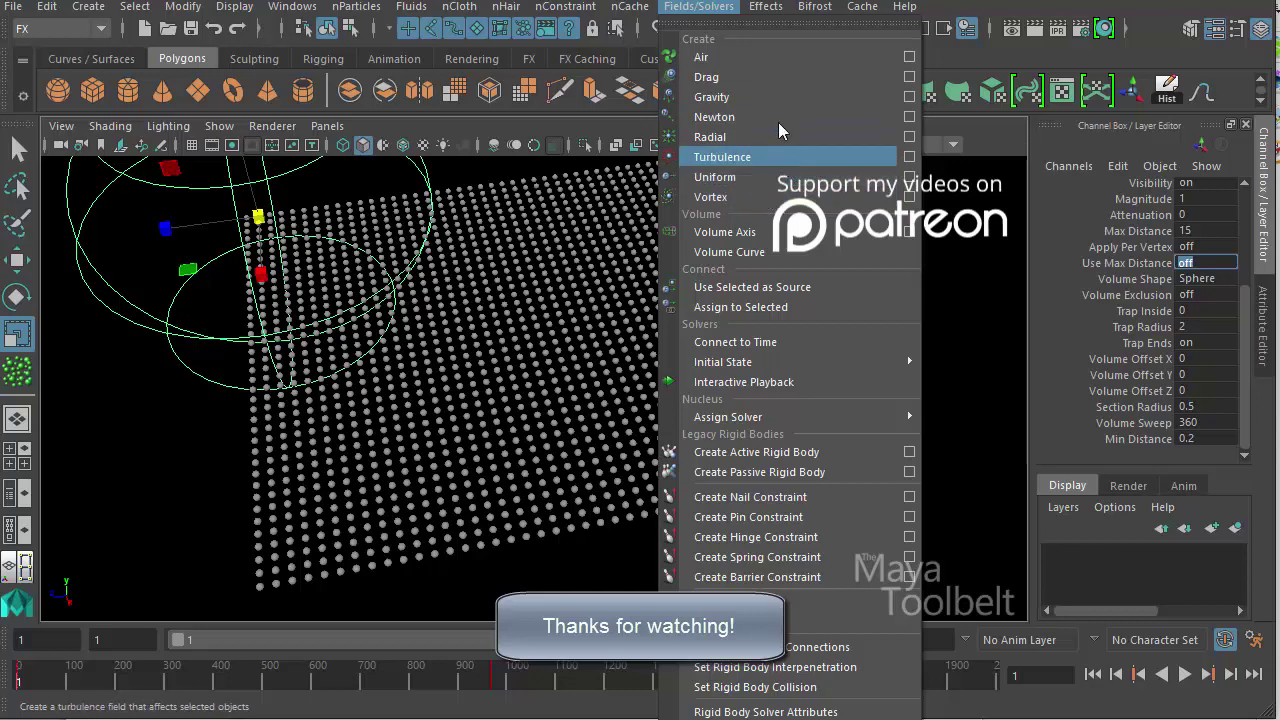
click(698, 6)
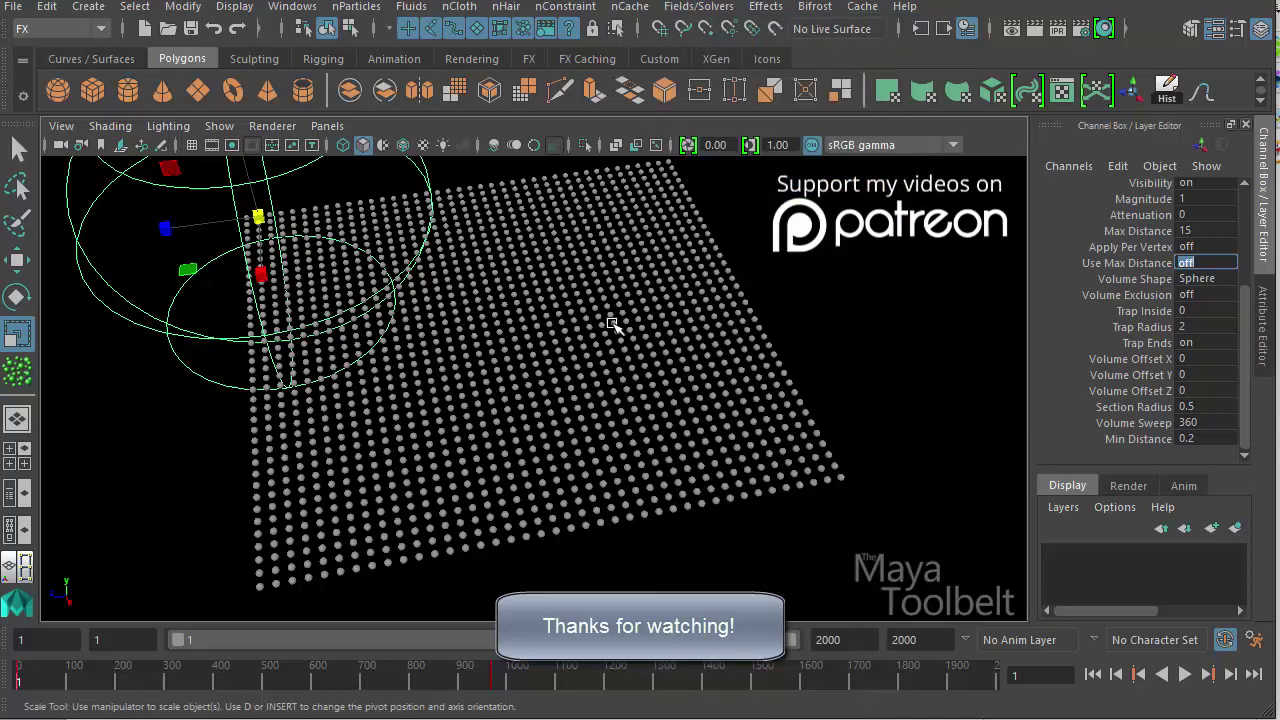